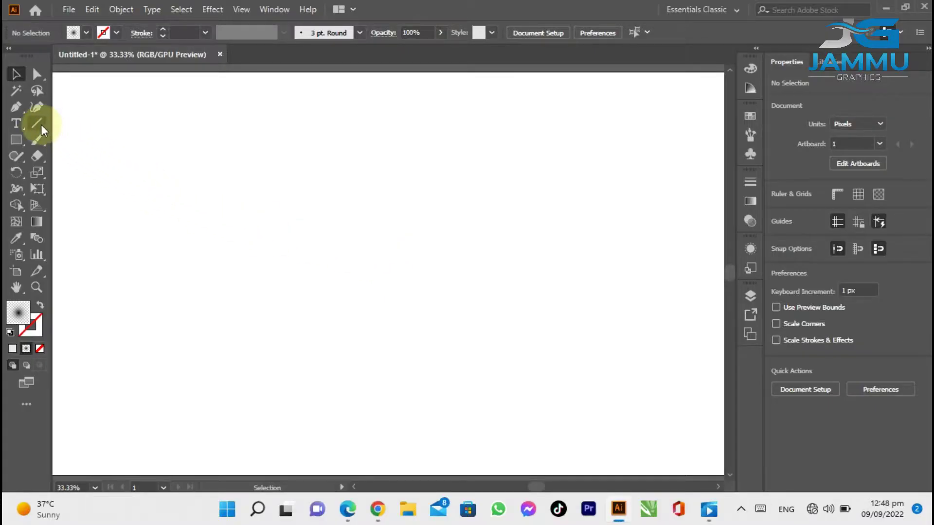
- Draw a long horizontal line across the artboard and give it a black 1 pt stroke
{"action": "left_click", "coordinate": [41, 126]}
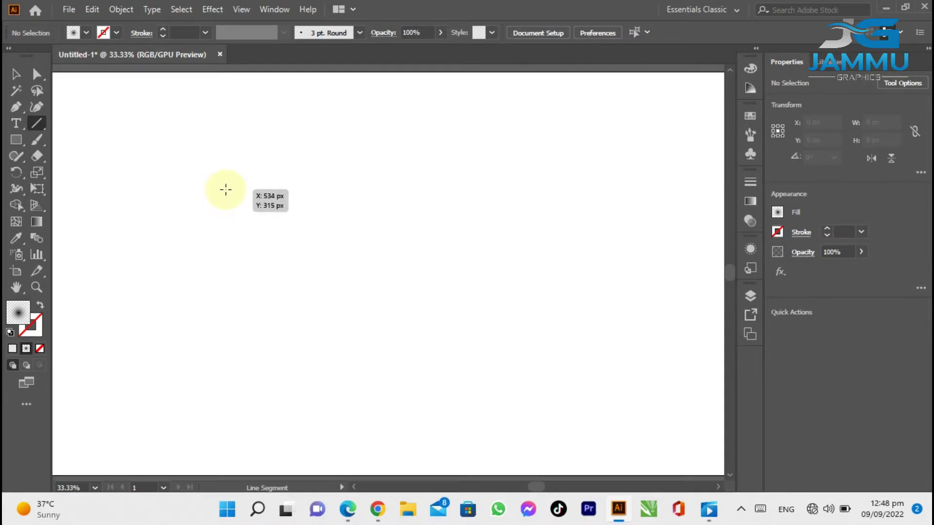
{"action": "left_click_drag", "start_coordinate": [213, 181], "coordinate": [568, 167]}
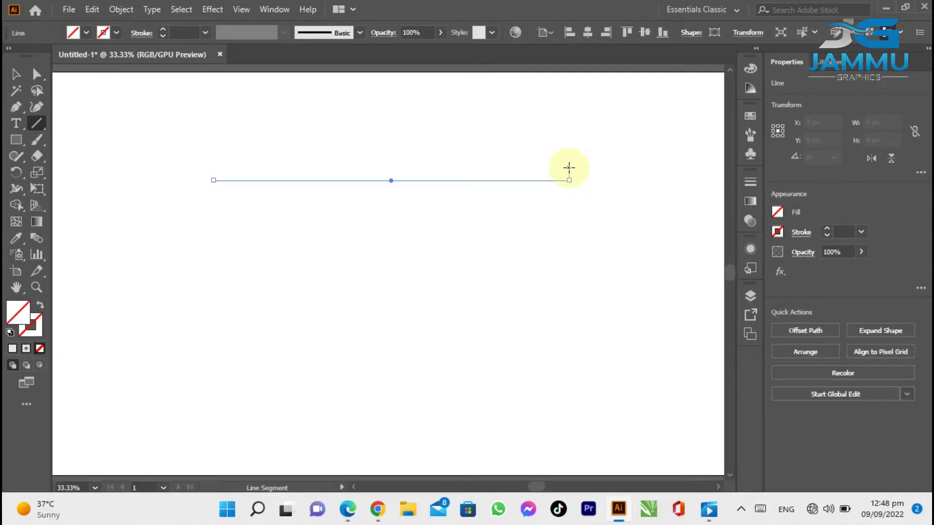
{"action": "left_click", "coordinate": [14, 72]}
{"action": "left_click", "coordinate": [150, 111]}
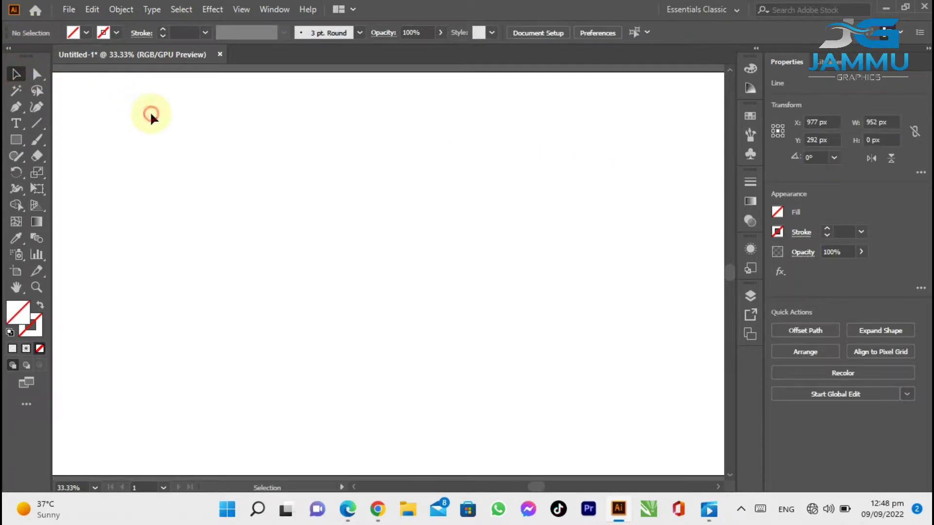
{"action": "left_click_drag", "start_coordinate": [323, 161], "coordinate": [358, 214]}
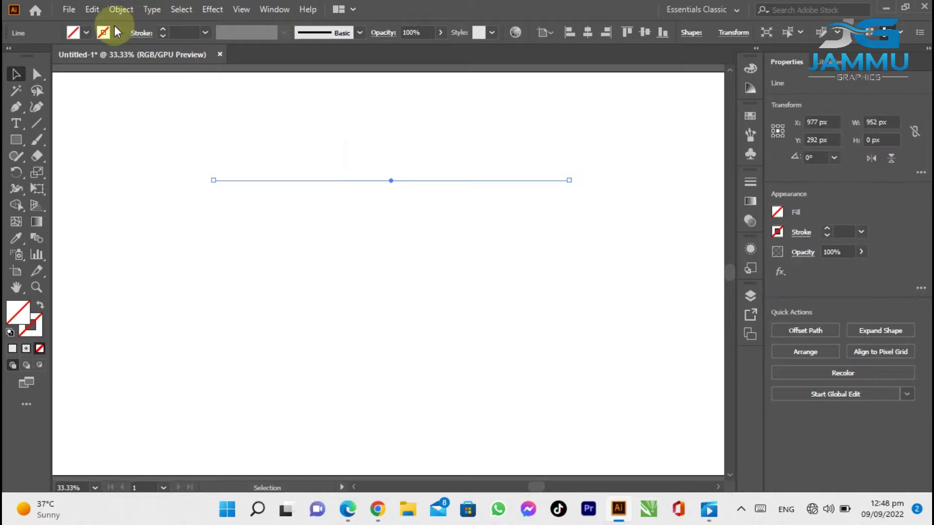
{"action": "left_click", "coordinate": [116, 33]}
{"action": "left_click", "coordinate": [40, 56]}
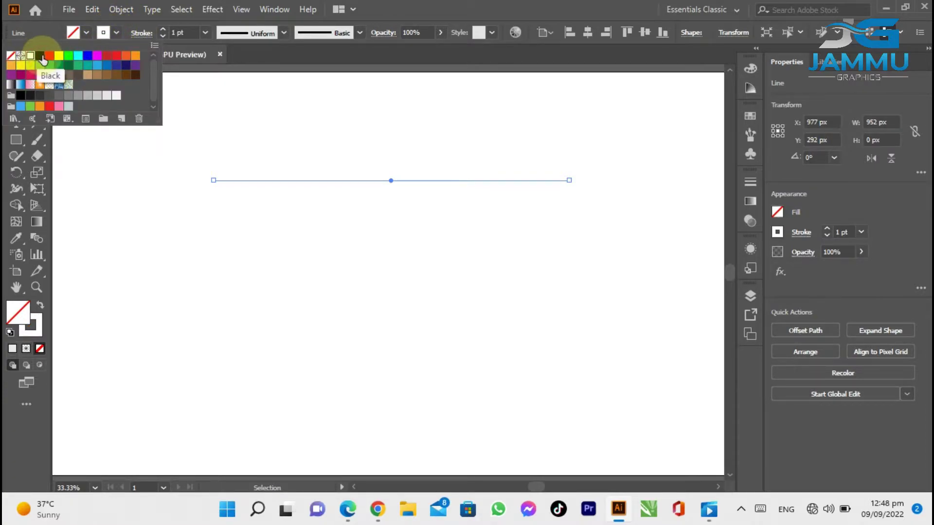
{"action": "left_click", "coordinate": [104, 32]}
{"action": "left_click", "coordinate": [259, 111]}
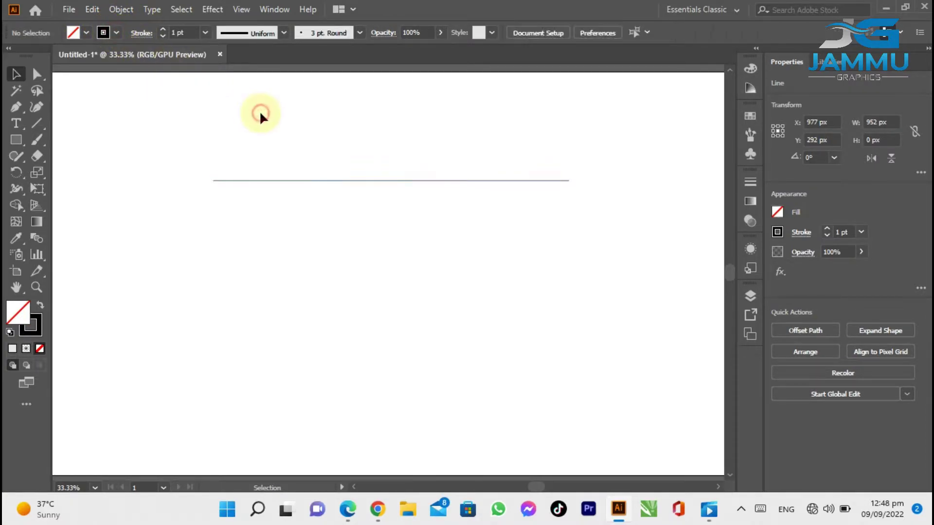
- Duplicate the line downward into five evenly spaced parallel lines and select them all
{"action": "left_click", "coordinate": [386, 181]}
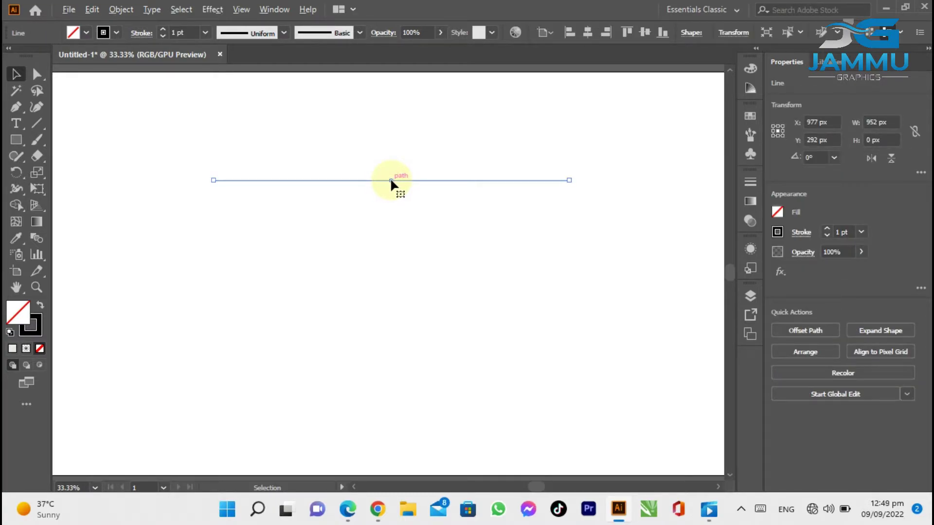
{"action": "left_click_drag", "start_coordinate": [391, 180], "coordinate": [390, 201]}
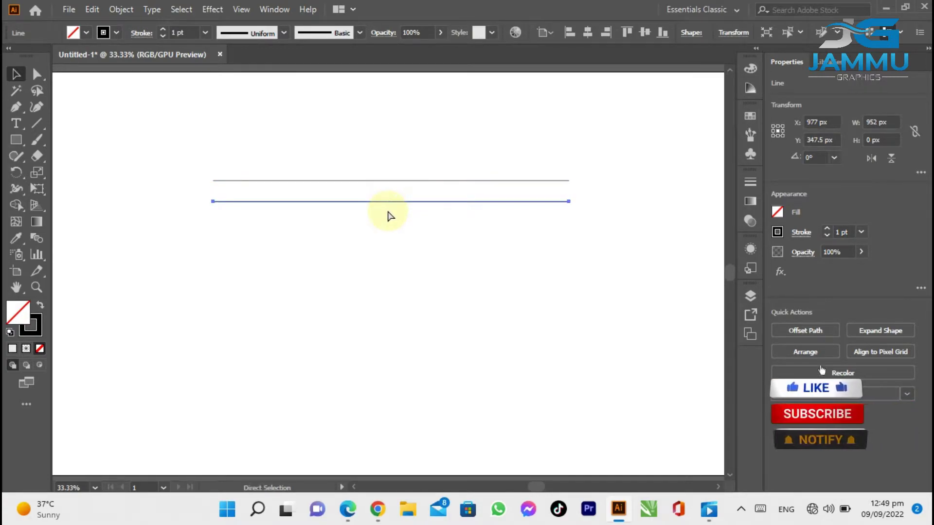
{"action": "key", "text": "ctrl+d"}
{"action": "key", "text": "ctrl+d"}
{"action": "key", "text": "ctrl+d"}
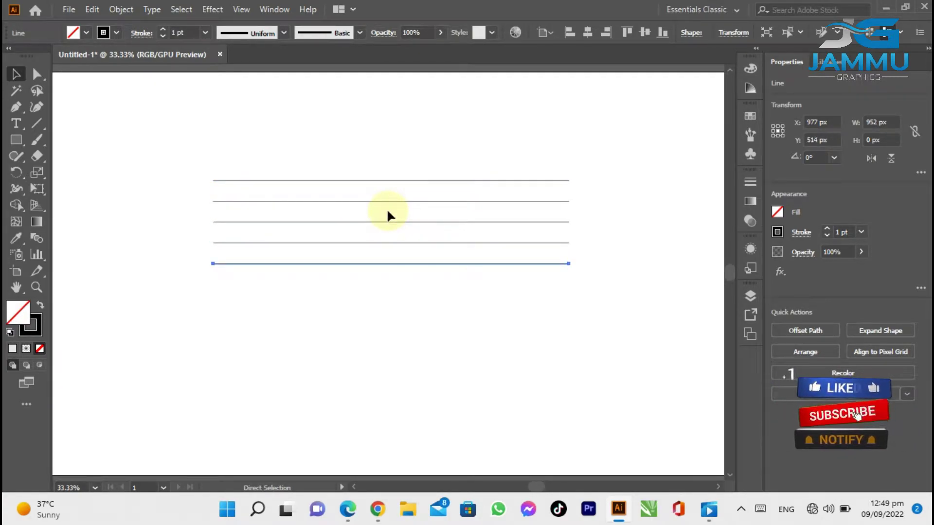
{"action": "left_click_drag", "start_coordinate": [183, 123], "coordinate": [665, 324]}
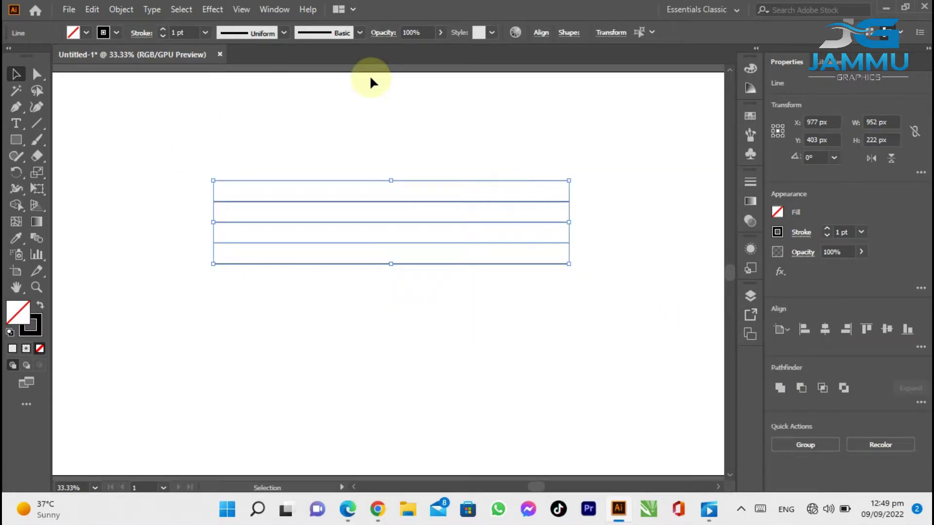
- Group the five parallel lines into a single object
{"action": "left_click", "coordinate": [120, 10]}
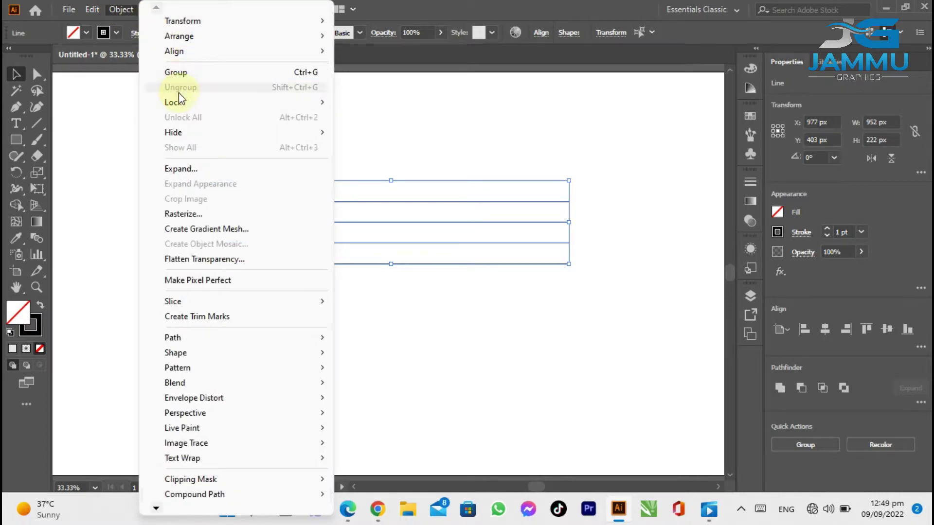
{"action": "left_click", "coordinate": [179, 73]}
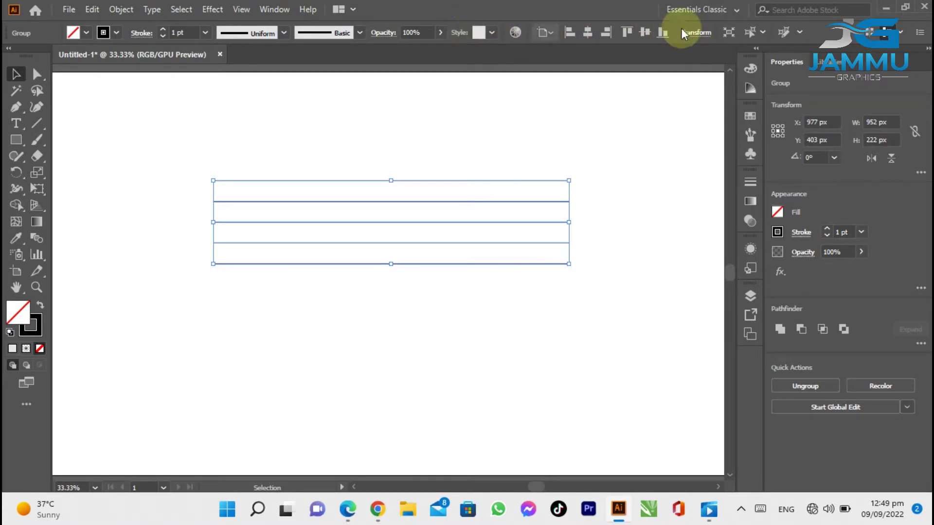
{"action": "left_click", "coordinate": [800, 33]}
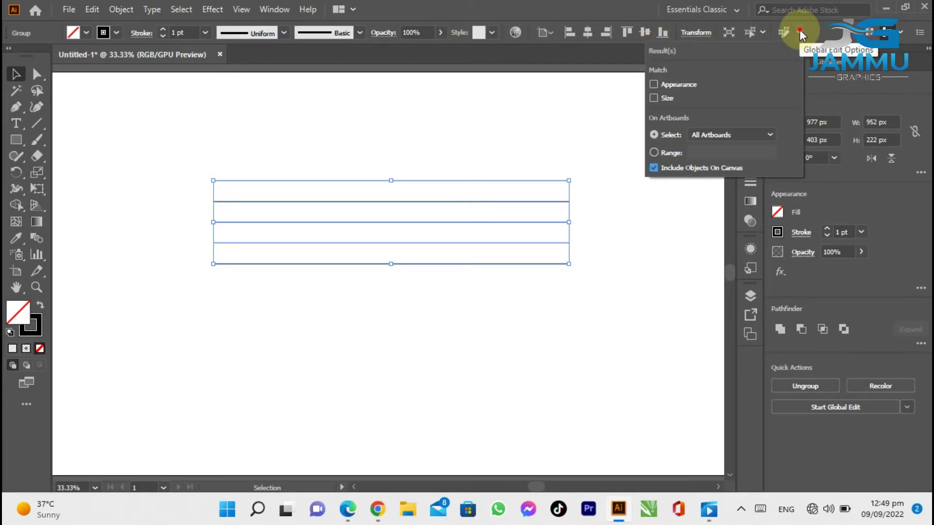
{"action": "left_click", "coordinate": [271, 7]}
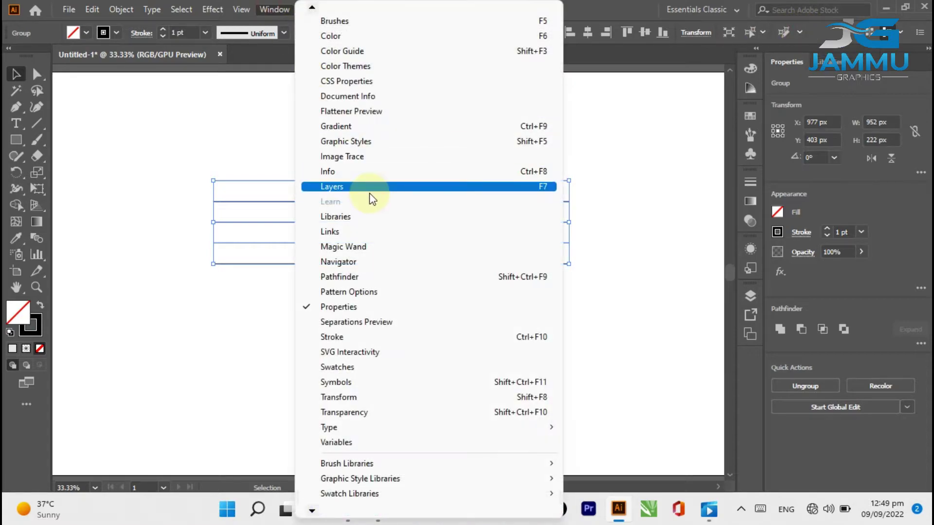
{"action": "scroll", "coordinate": [368, 106], "scroll_direction": "down", "scroll_amount": 1}
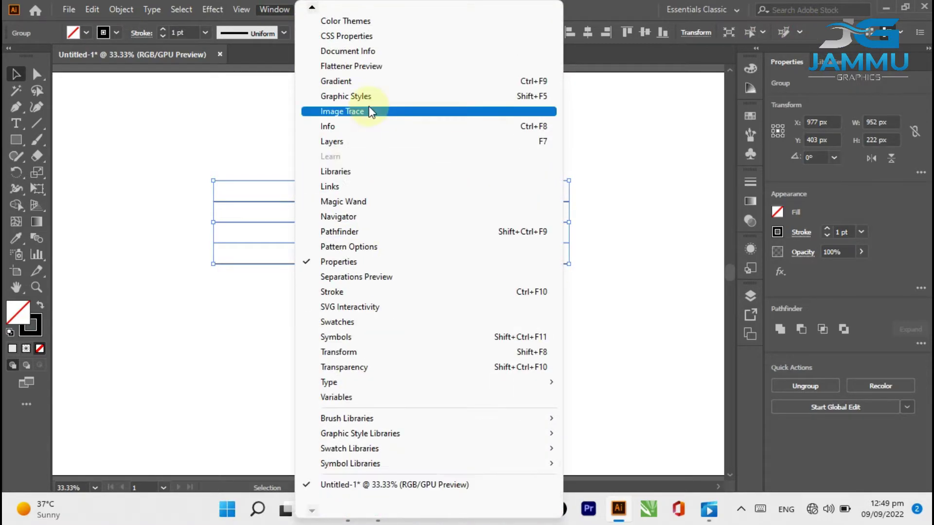
{"action": "left_click", "coordinate": [312, 7]}
{"action": "left_click", "coordinate": [312, 7]}
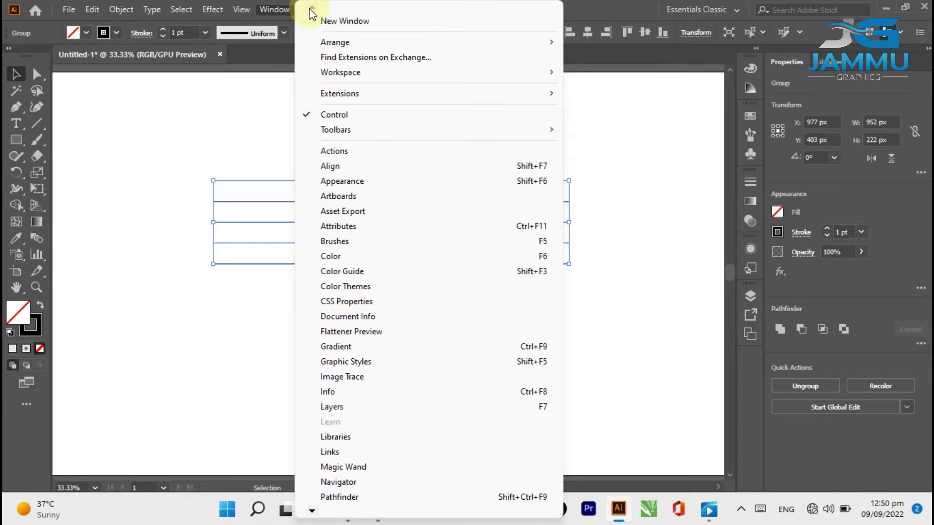
- Align the group to the artboard, centred horizontally and vertically
{"action": "left_click", "coordinate": [354, 166]}
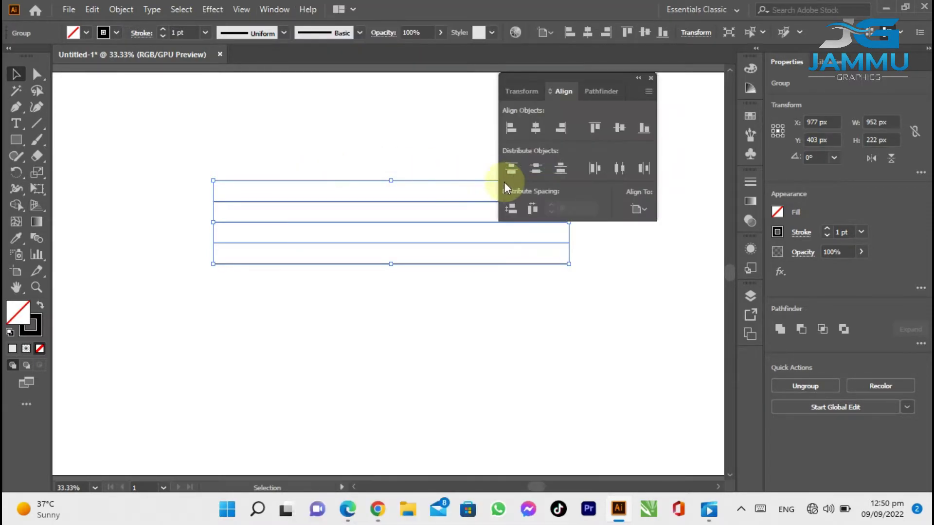
{"action": "left_click", "coordinate": [640, 209]}
{"action": "left_click", "coordinate": [653, 253]}
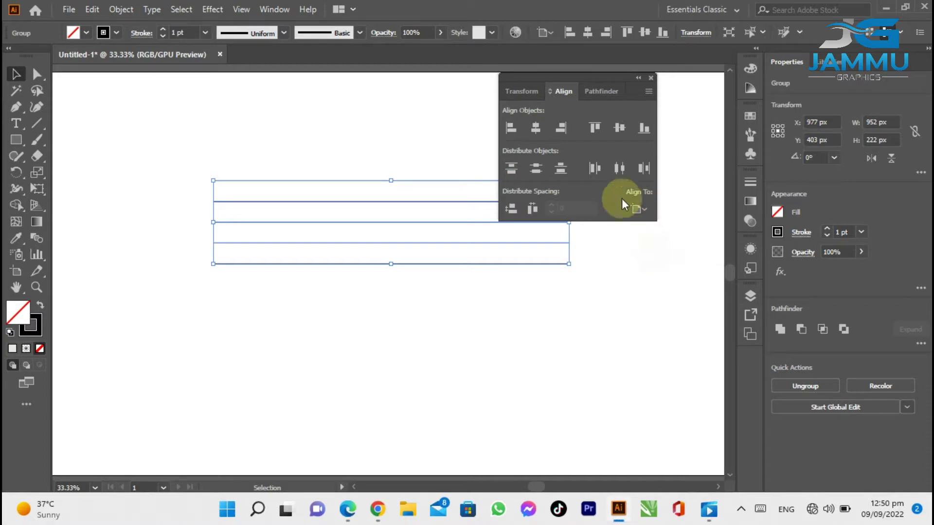
{"action": "left_click", "coordinate": [536, 127]}
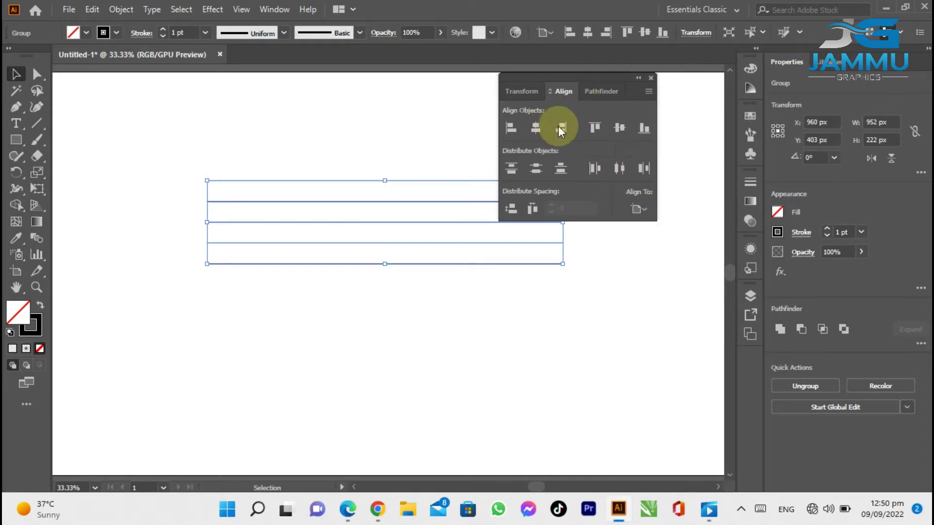
{"action": "left_click", "coordinate": [618, 127]}
{"action": "left_click", "coordinate": [650, 79]}
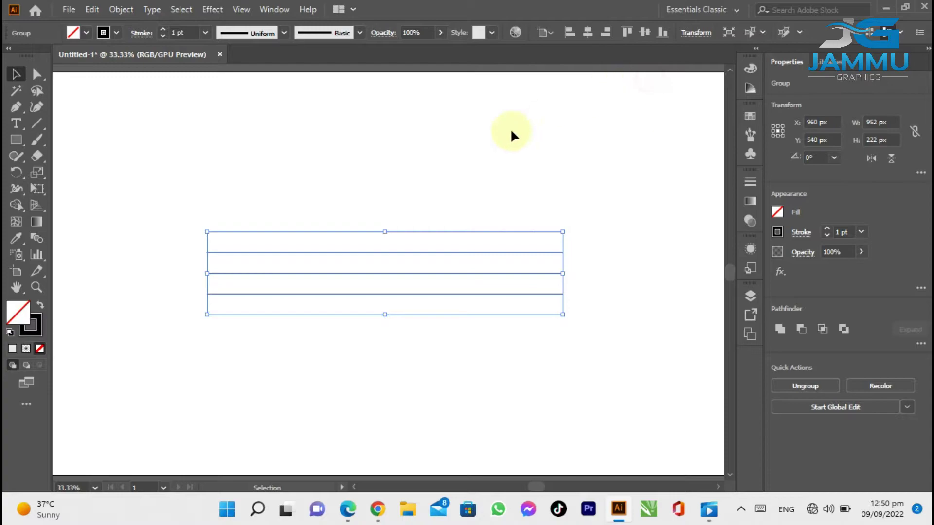
- Paste a copy of the line group in front and rotate it 90° into vertical lines
{"action": "left_click", "coordinate": [85, 10]}
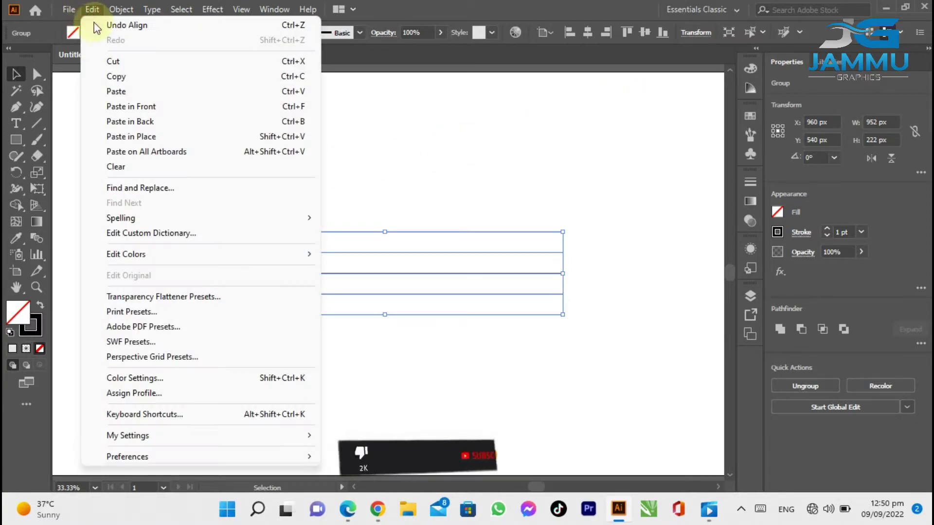
{"action": "left_click", "coordinate": [110, 70]}
{"action": "left_click", "coordinate": [96, 10]}
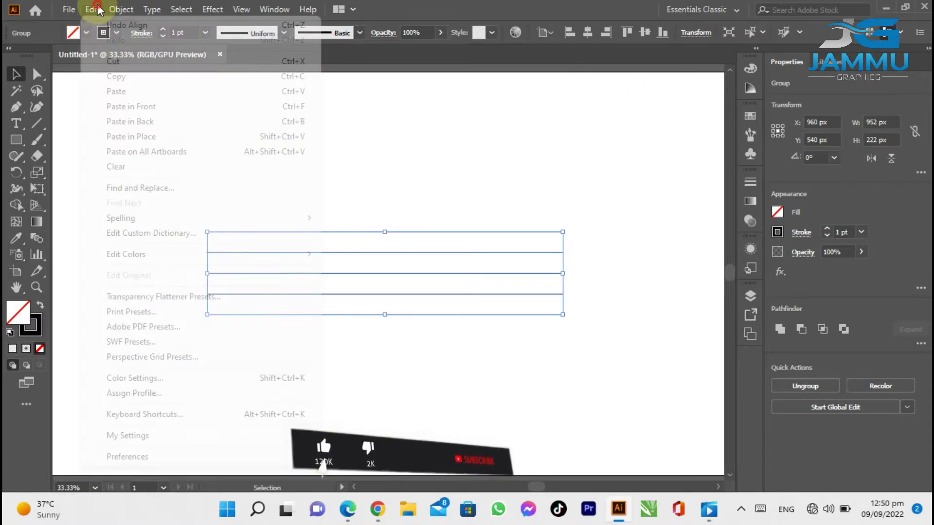
{"action": "left_click", "coordinate": [125, 106]}
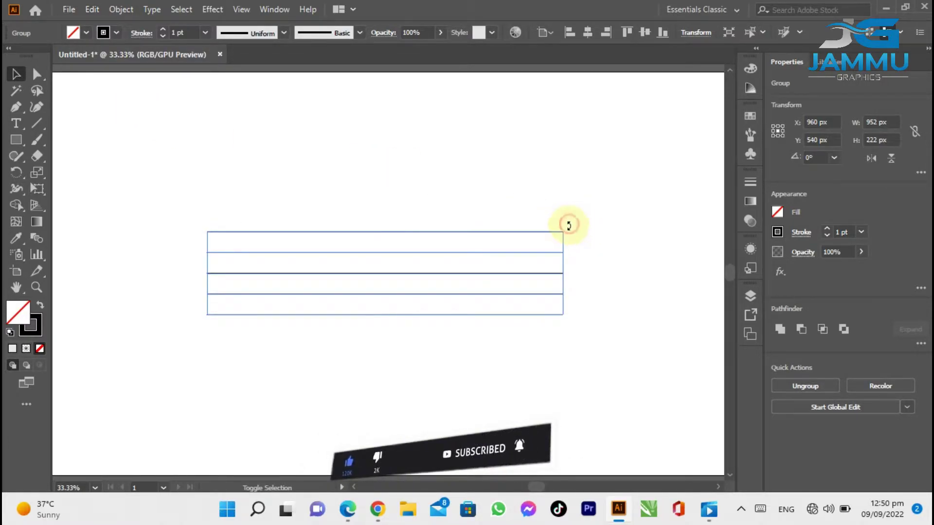
{"action": "left_click_drag", "start_coordinate": [568, 225], "coordinate": [444, 398]}
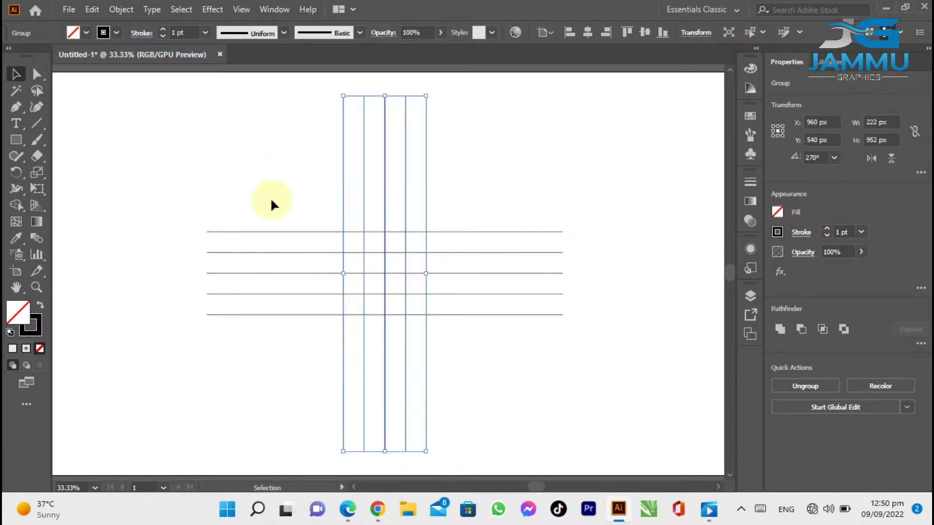
- Rotate both line groups 45° into a diagonal lattice and zoom in on the crossings
{"action": "key", "text": "ctrl+a"}
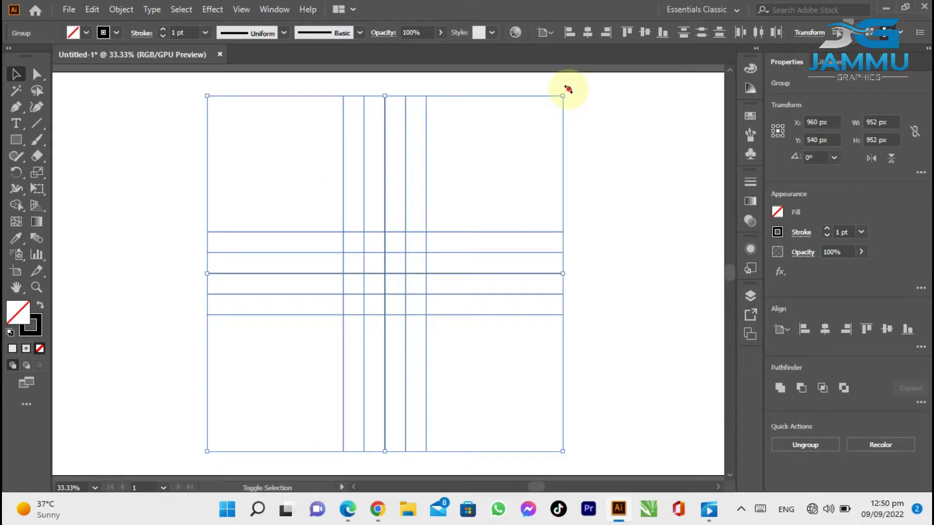
{"action": "left_click_drag", "start_coordinate": [568, 89], "coordinate": [591, 221]}
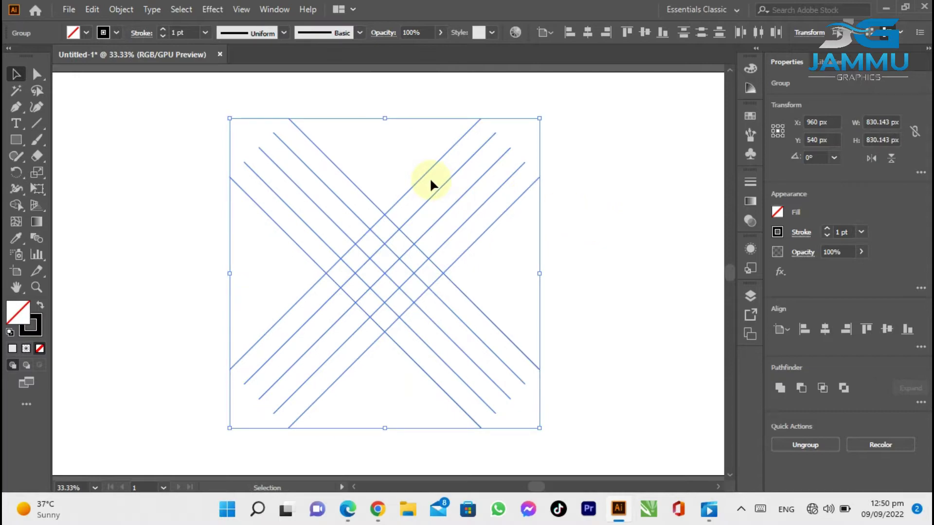
{"action": "left_click", "coordinate": [176, 180]}
{"action": "left_click", "coordinate": [36, 287]}
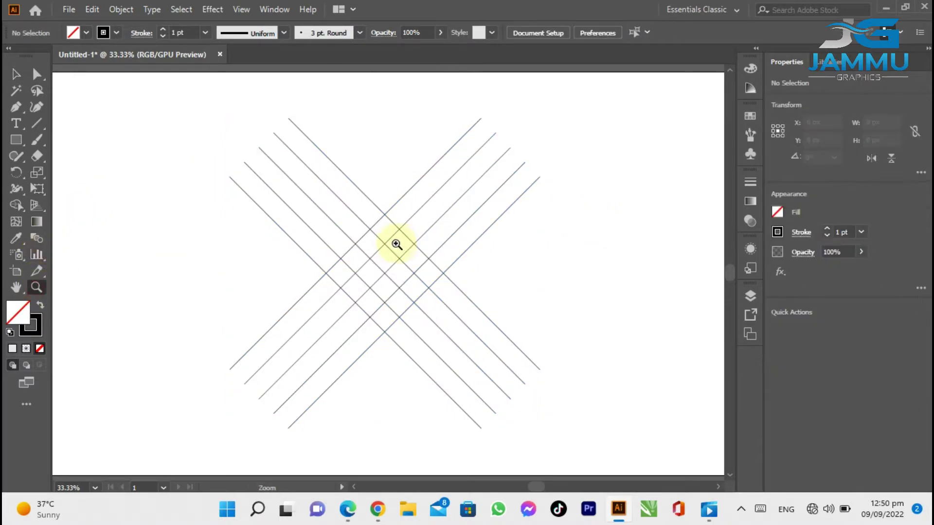
{"action": "left_click_drag", "start_coordinate": [381, 233], "coordinate": [542, 394]}
{"action": "left_click_drag", "start_coordinate": [731, 272], "coordinate": [731, 274]}
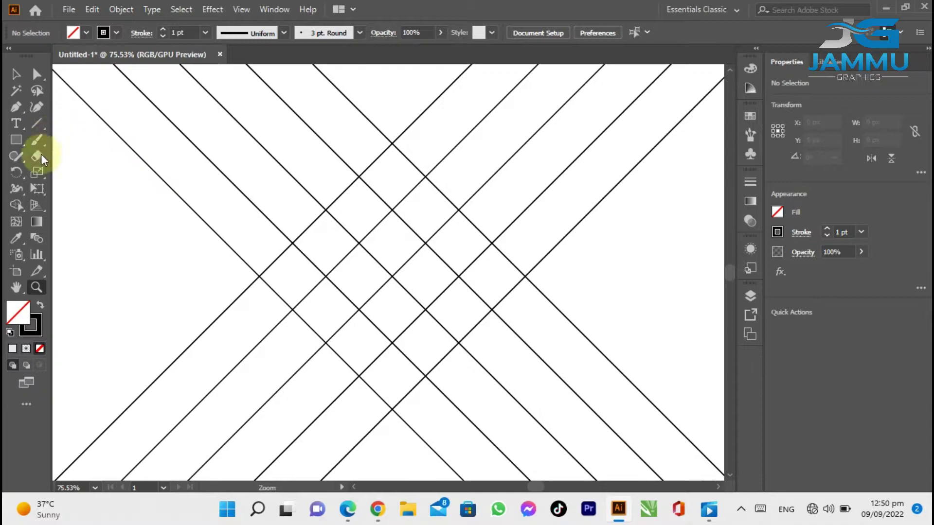
- Create a six-sided polygon and rotate it 270° so a point faces up
{"action": "left_click", "coordinate": [17, 157]}
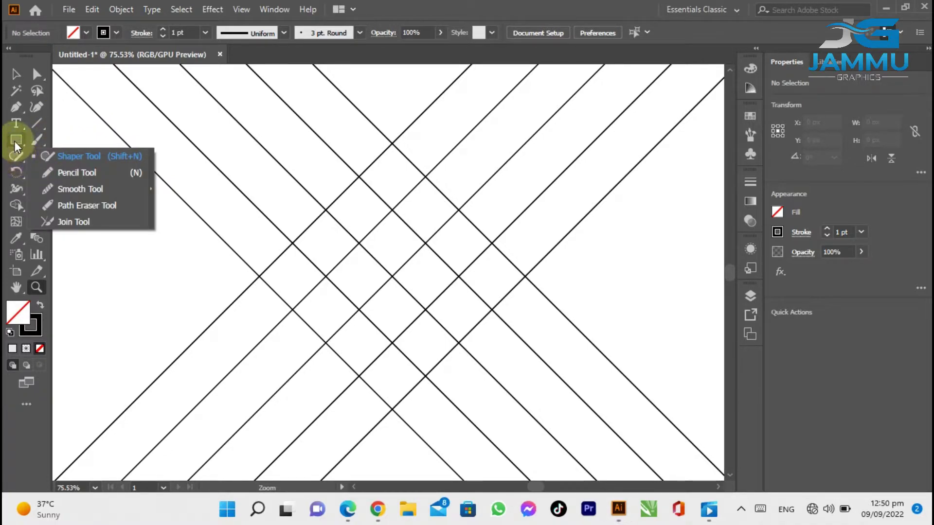
{"action": "left_click", "coordinate": [14, 141]}
{"action": "left_click_drag", "start_coordinate": [40, 144], "coordinate": [83, 188]}
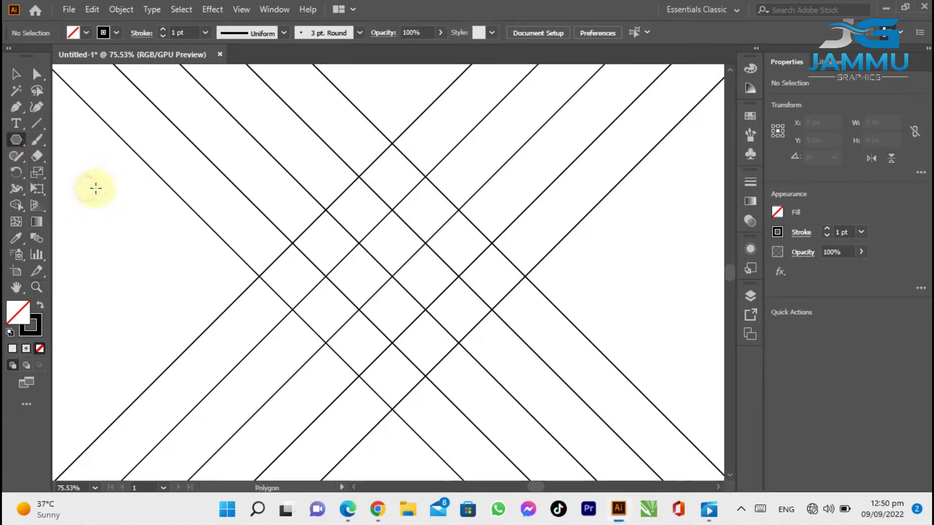
{"action": "left_click", "coordinate": [371, 270]}
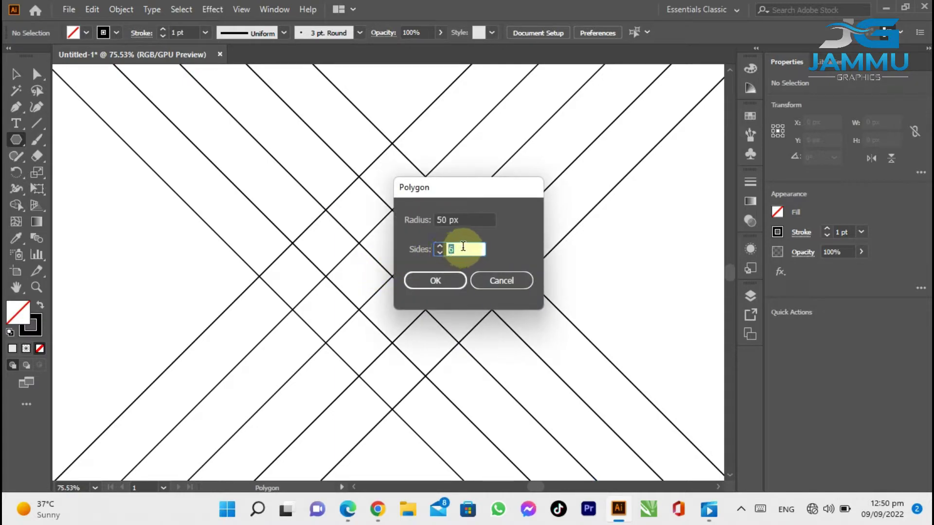
{"action": "left_click", "coordinate": [440, 272]}
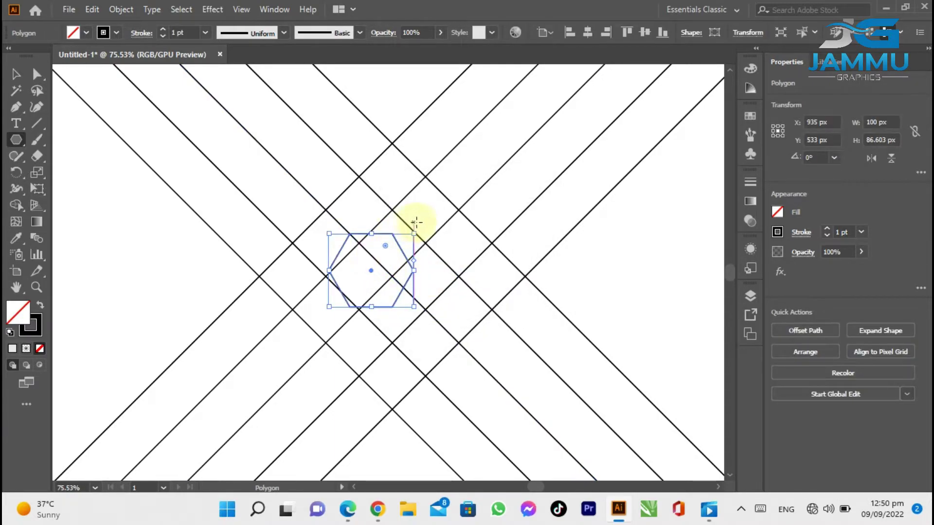
{"action": "left_click_drag", "start_coordinate": [416, 226], "coordinate": [406, 307]}
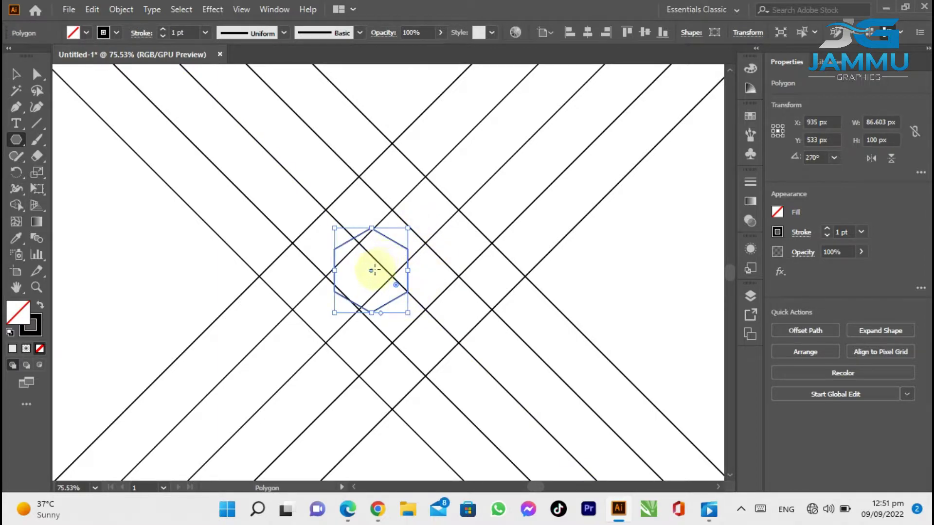
- Move the hexagon onto a line crossing and enlarge it to 271.5 × 313.5 px
{"action": "left_click", "coordinate": [16, 74]}
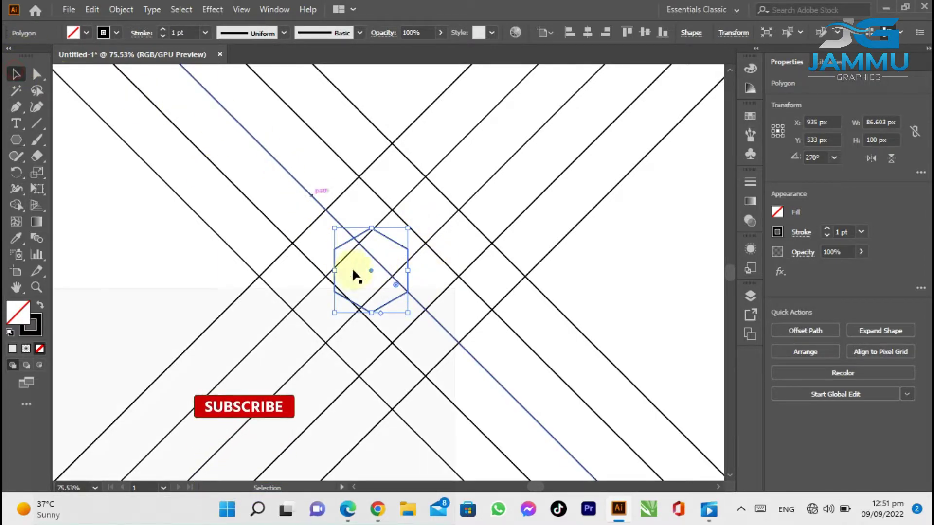
{"action": "left_click_drag", "start_coordinate": [371, 271], "coordinate": [392, 186]}
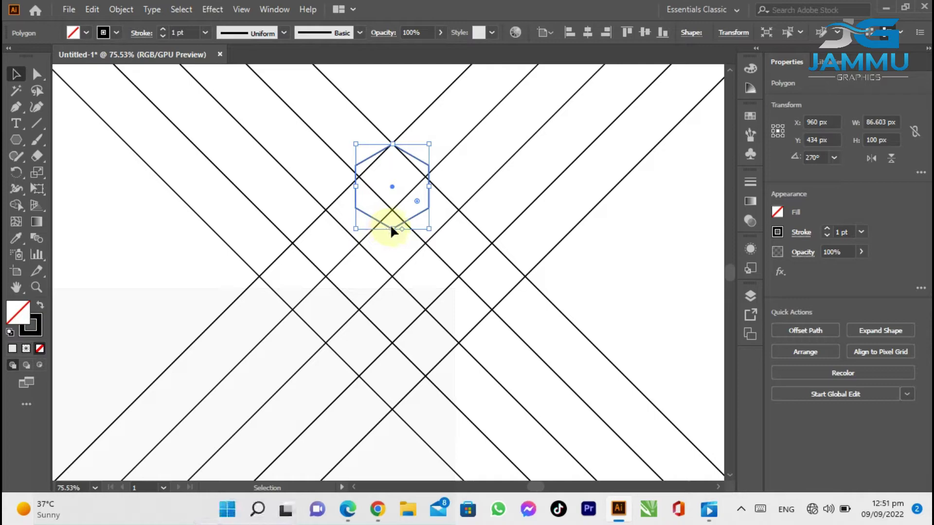
{"action": "left_click_drag", "start_coordinate": [392, 228], "coordinate": [401, 411]}
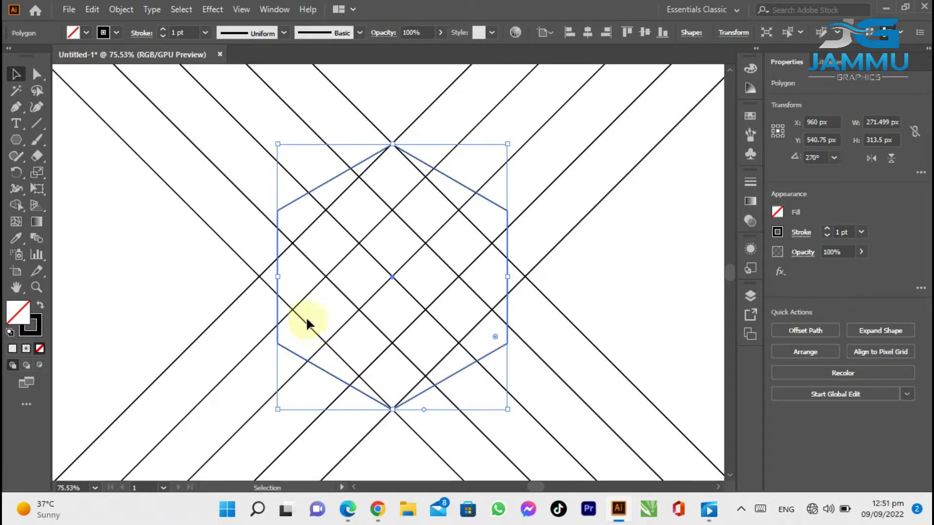
{"action": "left_click", "coordinate": [194, 247]}
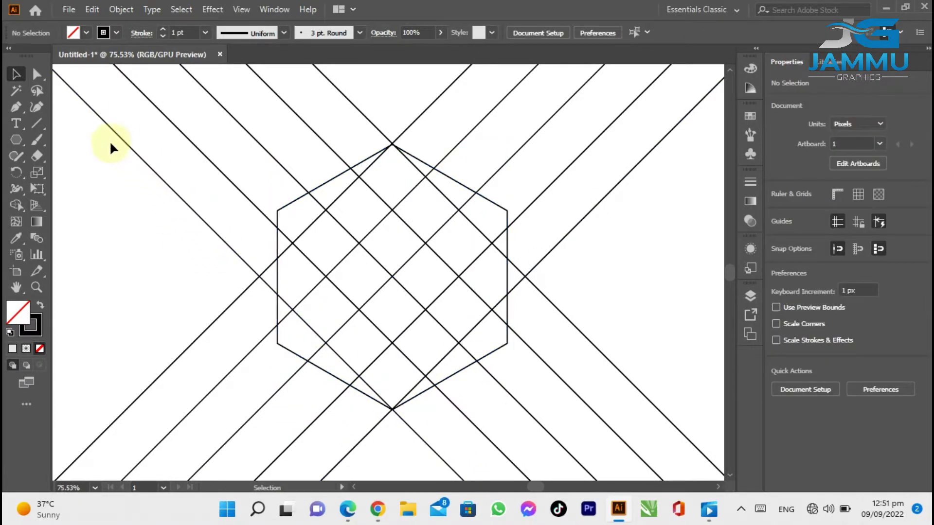
- Select the lines and hexagon and merge the left band regions into a blue shape
{"action": "left_click_drag", "start_coordinate": [162, 167], "coordinate": [608, 447]}
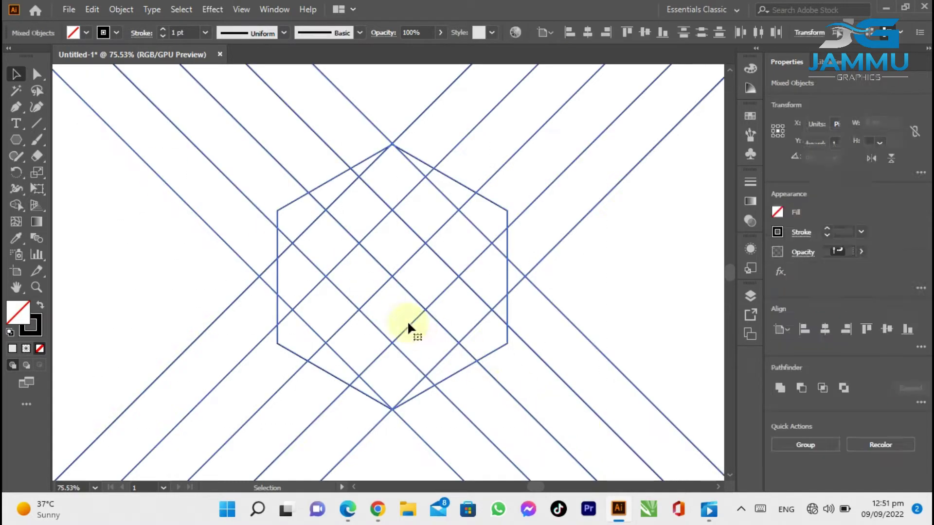
{"action": "left_click", "coordinate": [15, 207]}
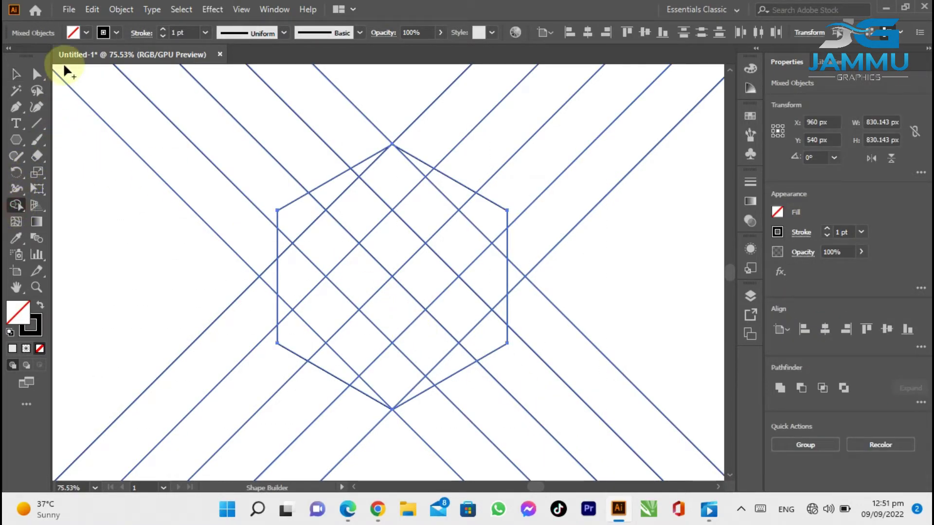
{"action": "left_click", "coordinate": [87, 33]}
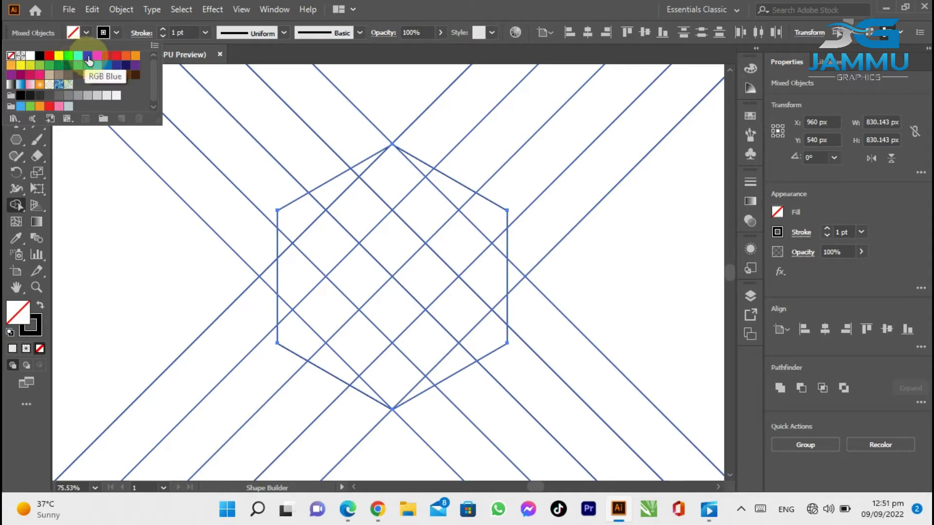
{"action": "left_click", "coordinate": [87, 57]}
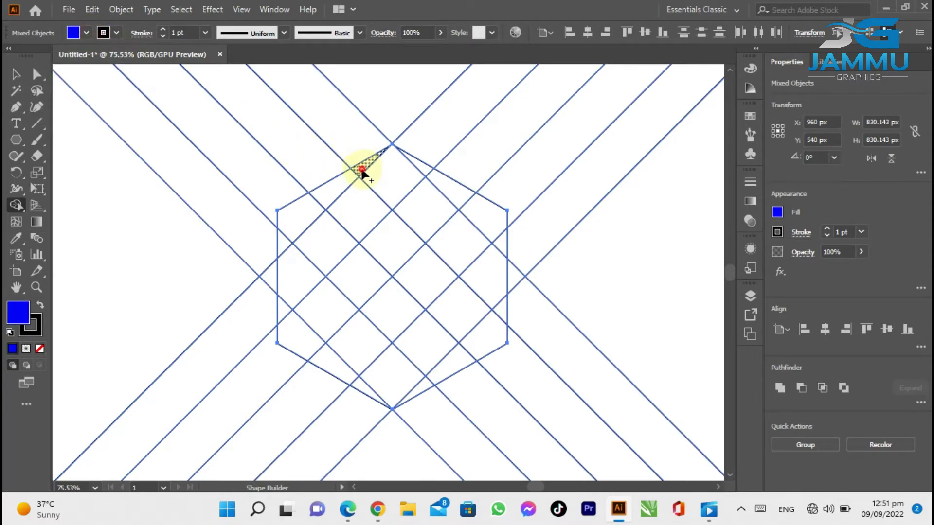
{"action": "mouse_move", "coordinate": [362, 170]}
{"action": "left_mouse_down"}
{"action": "mouse_move", "coordinate": [286, 243]}
{"action": "mouse_move", "coordinate": [360, 340]}
{"action": "left_mouse_up"}
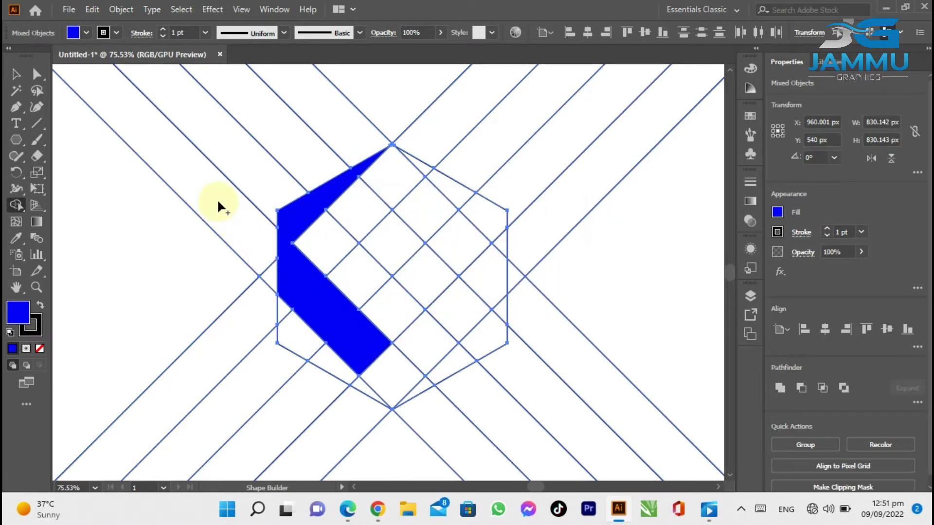
- Merge the bottom band regions into a light blue shape
{"action": "left_click", "coordinate": [88, 32]}
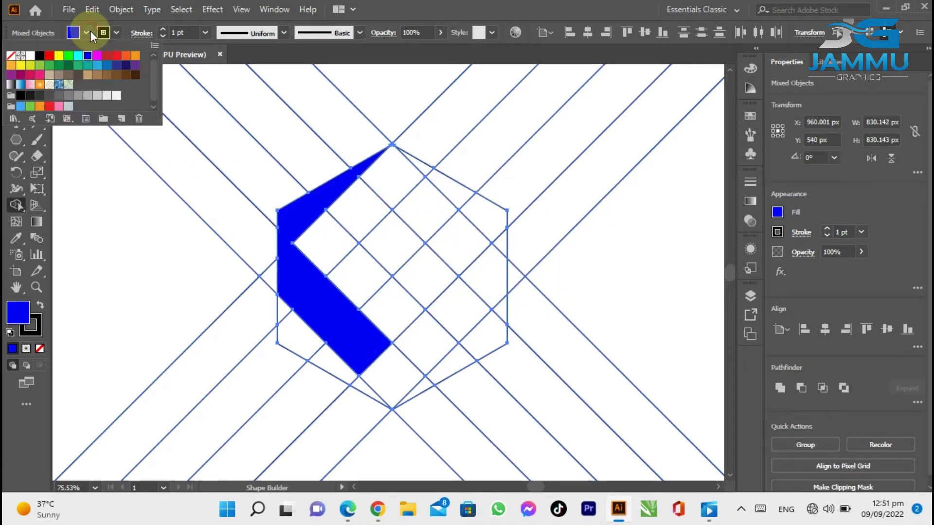
{"action": "left_click", "coordinate": [98, 65]}
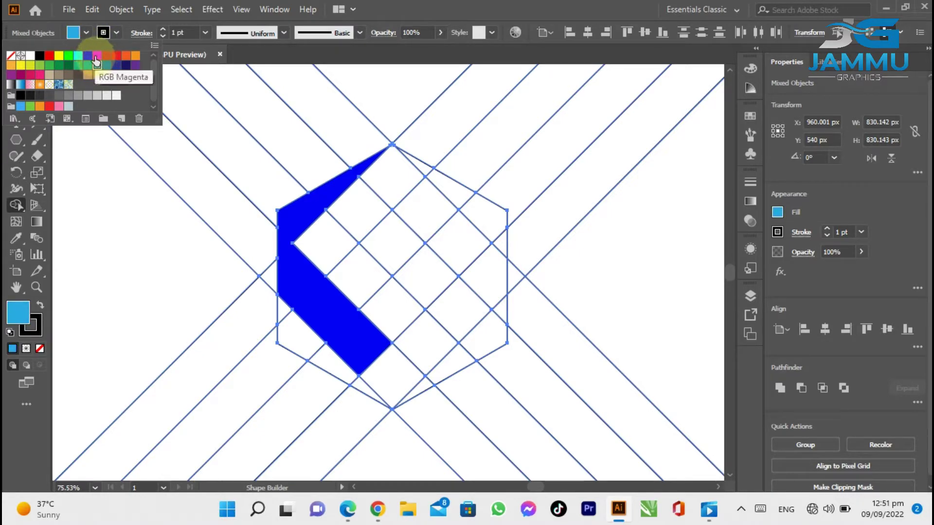
{"action": "left_click", "coordinate": [87, 32]}
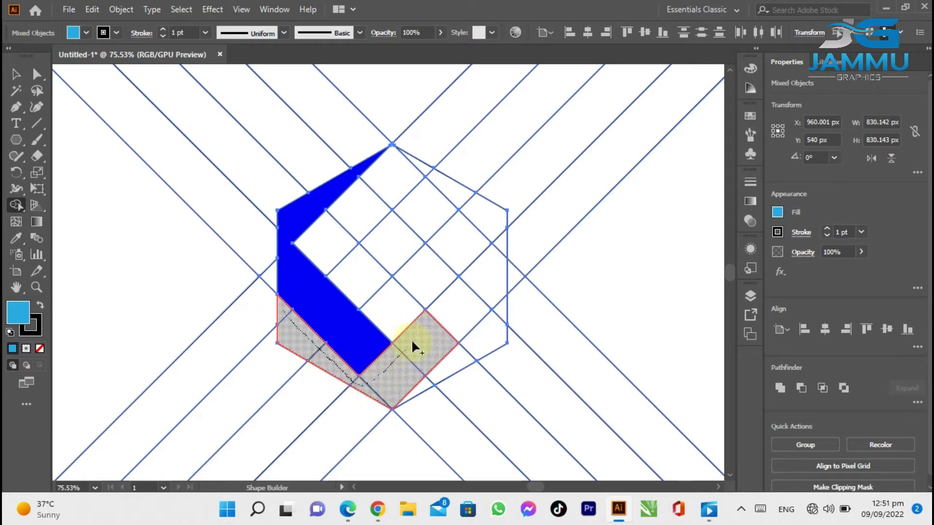
{"action": "left_click_drag", "start_coordinate": [410, 340], "coordinate": [436, 311]}
- Merge the right band regions into a red-orange shape
{"action": "left_click", "coordinate": [87, 33]}
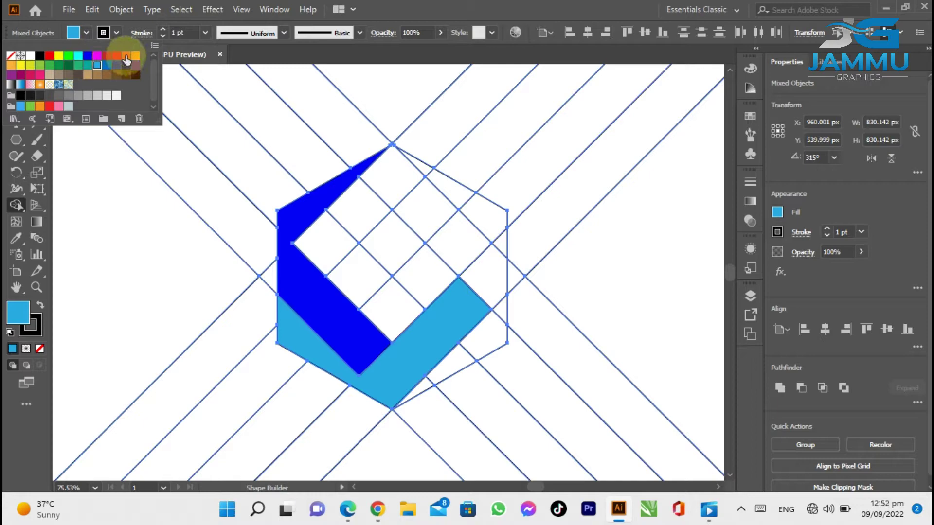
{"action": "left_click", "coordinate": [85, 31]}
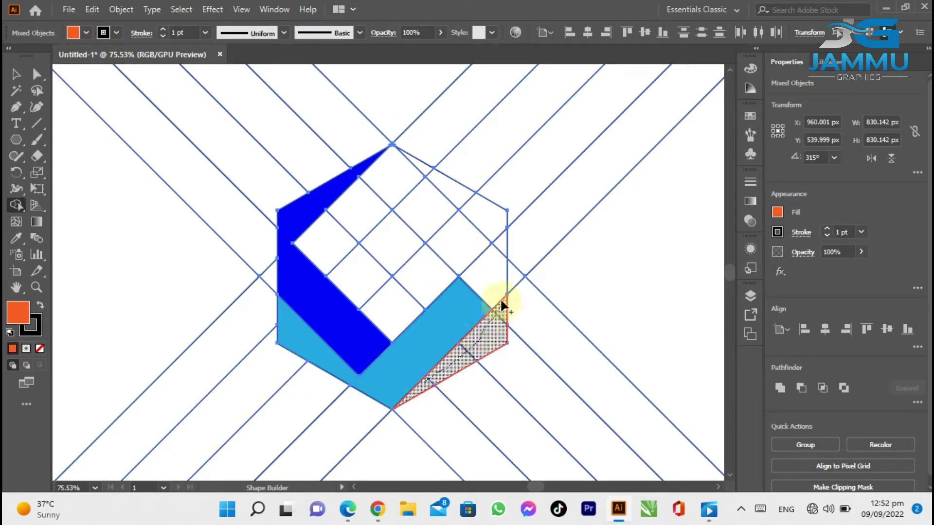
{"action": "left_click_drag", "start_coordinate": [501, 301], "coordinate": [473, 262]}
{"action": "left_click_drag", "start_coordinate": [433, 224], "coordinate": [433, 223]}
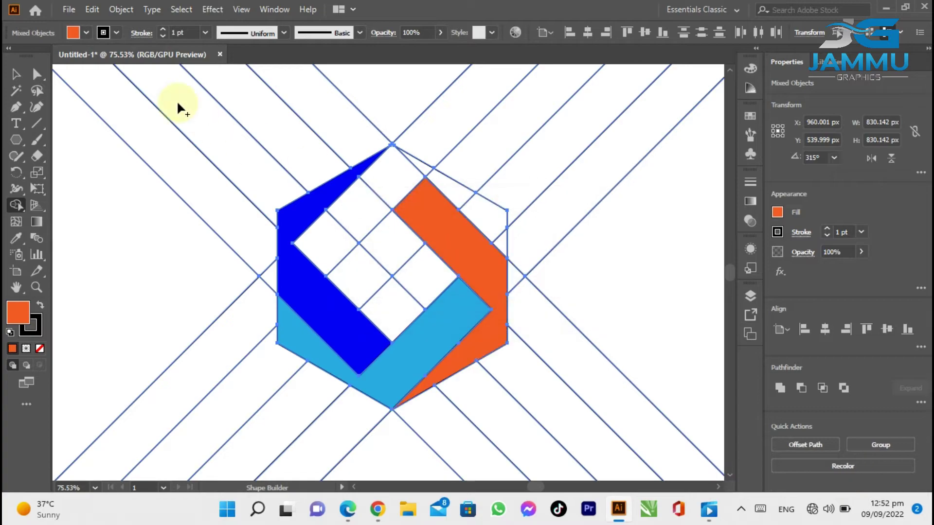
- Merge the top band regions into a light orange shape
{"action": "left_click", "coordinate": [85, 32]}
{"action": "left_click", "coordinate": [136, 56]}
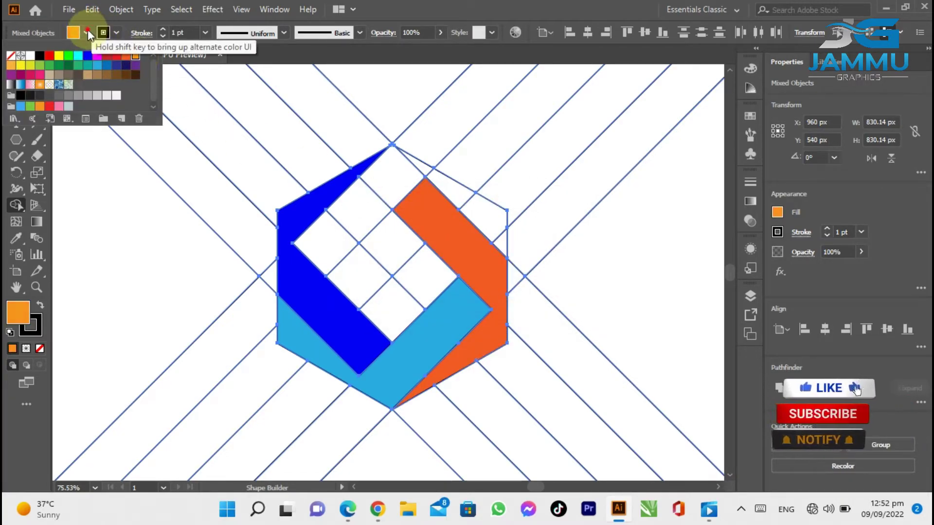
{"action": "left_click", "coordinate": [87, 30]}
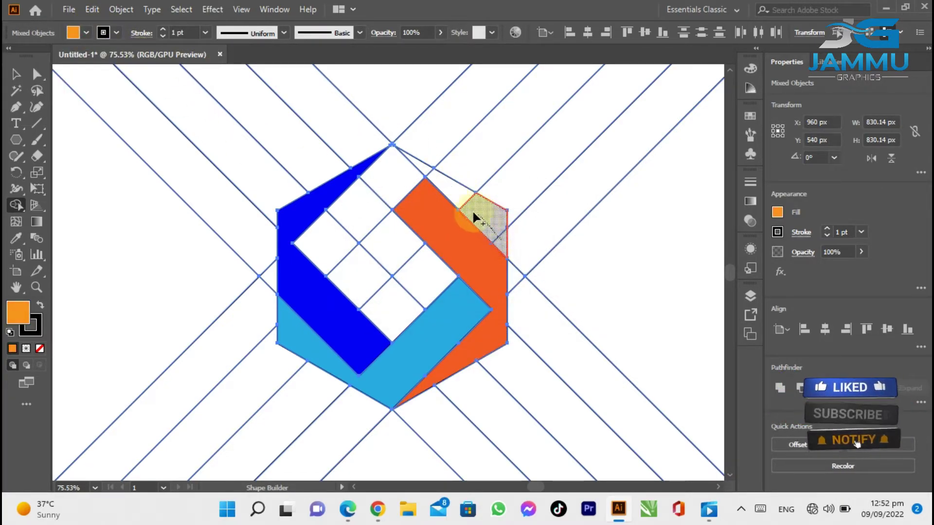
{"action": "mouse_move", "coordinate": [474, 217]}
{"action": "left_mouse_down"}
{"action": "mouse_move", "coordinate": [422, 167]}
{"action": "mouse_move", "coordinate": [341, 239]}
{"action": "left_mouse_up"}
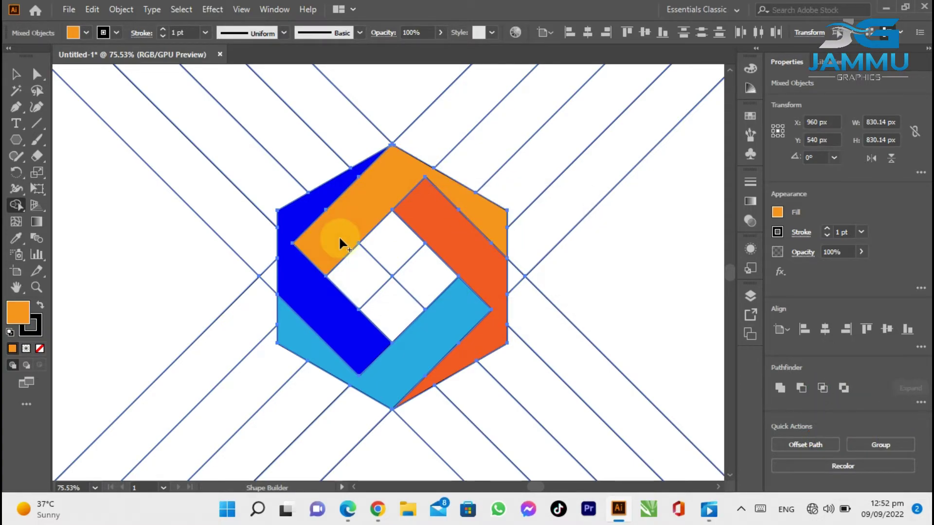
- Select the four coloured ribbon pieces and cut them to the clipboard
{"action": "left_click", "coordinate": [15, 74]}
{"action": "left_click", "coordinate": [129, 226]}
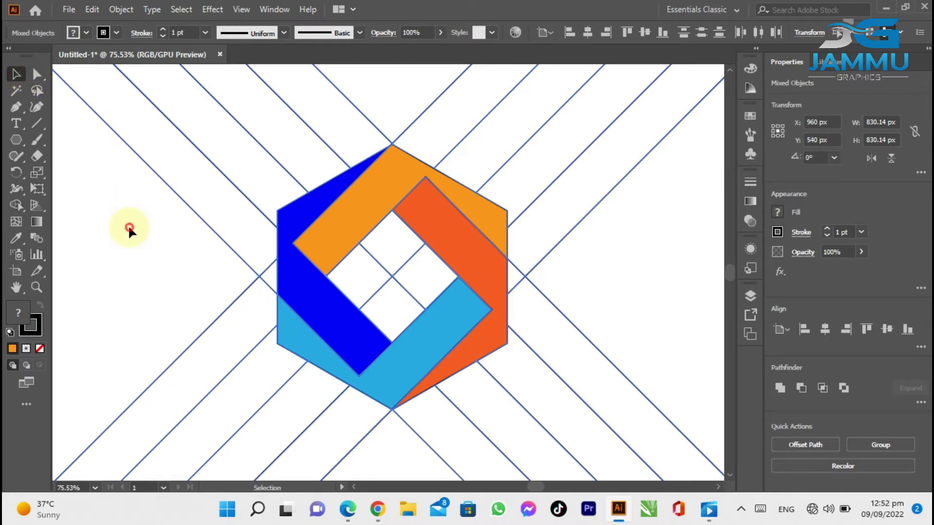
{"action": "left_click", "coordinate": [302, 202]}
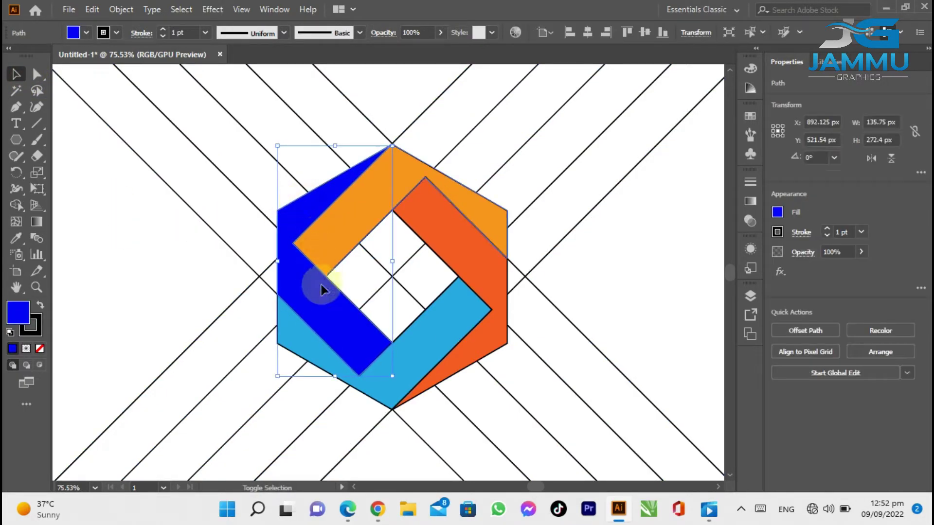
{"action": "left_click", "coordinate": [371, 393], "text": "shift"}
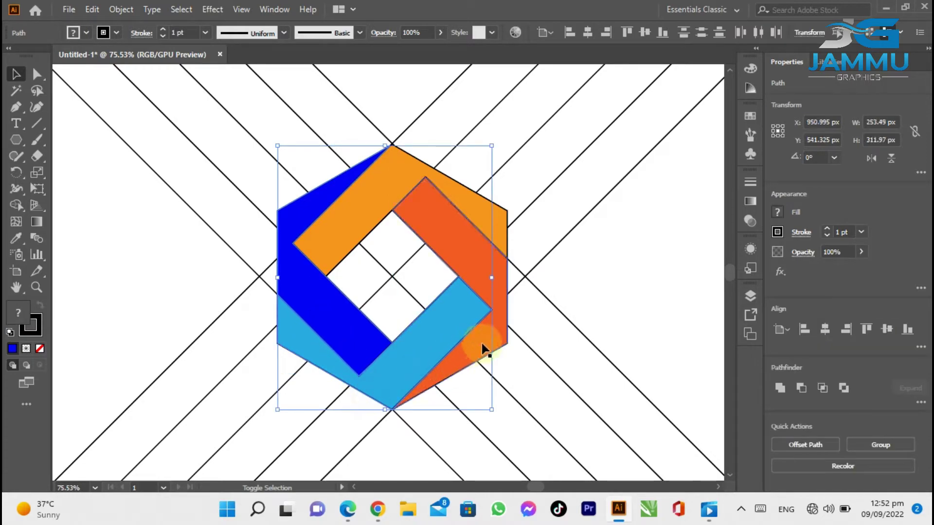
{"action": "left_click", "coordinate": [500, 331], "text": "shift"}
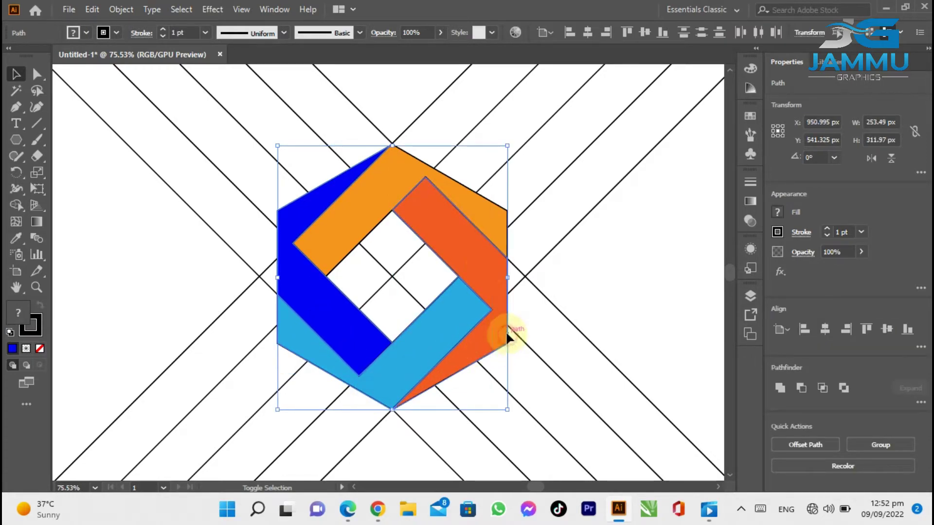
{"action": "left_click", "coordinate": [456, 187], "text": "shift"}
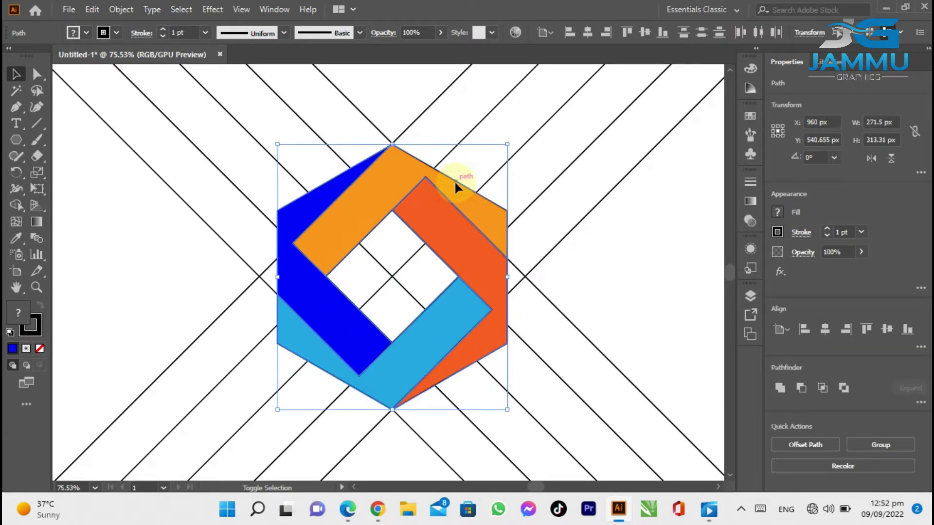
{"action": "left_click", "coordinate": [87, 9]}
{"action": "left_click", "coordinate": [130, 69]}
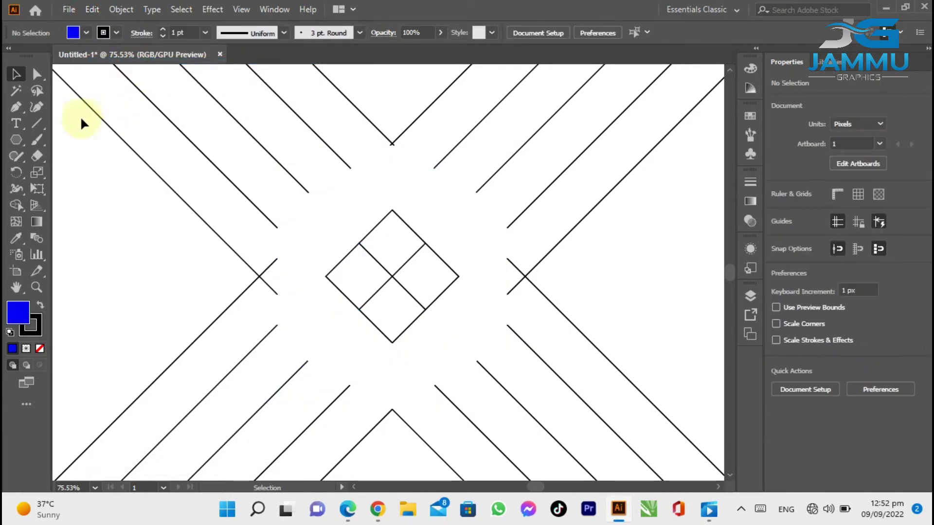
- Delete the construction lines, paste the pieces back in front, and set their stroke to None
{"action": "left_click_drag", "start_coordinate": [72, 116], "coordinate": [601, 434]}
{"action": "key", "text": "Delete"}
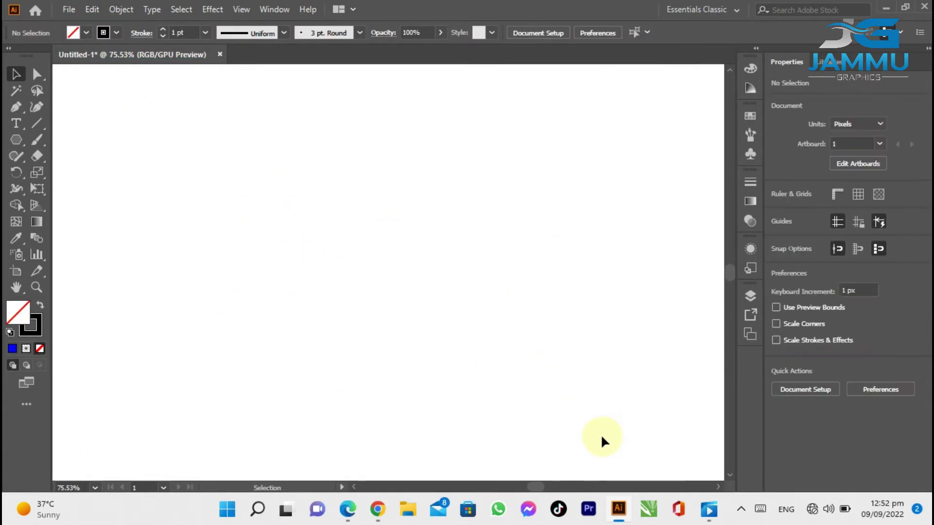
{"action": "left_click", "coordinate": [94, 11]}
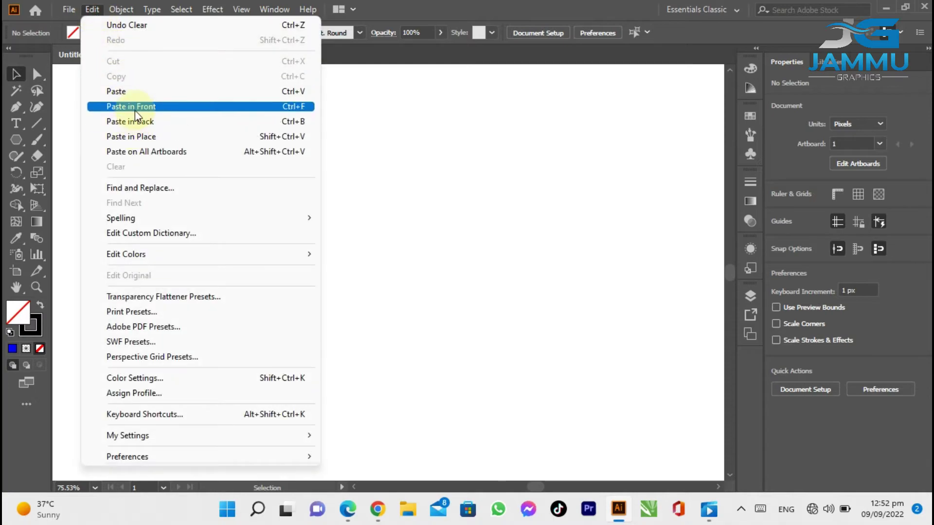
{"action": "left_click", "coordinate": [135, 108]}
{"action": "left_click", "coordinate": [103, 33]}
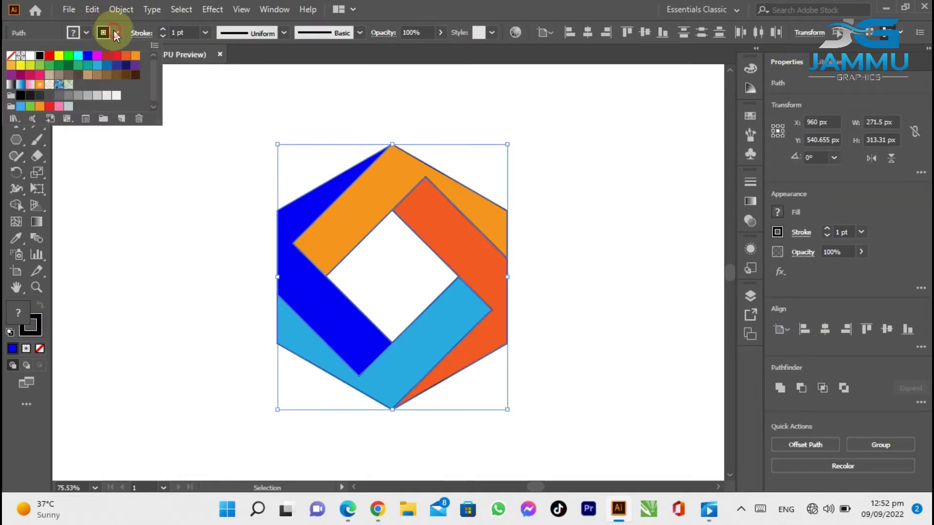
{"action": "left_click", "coordinate": [11, 55]}
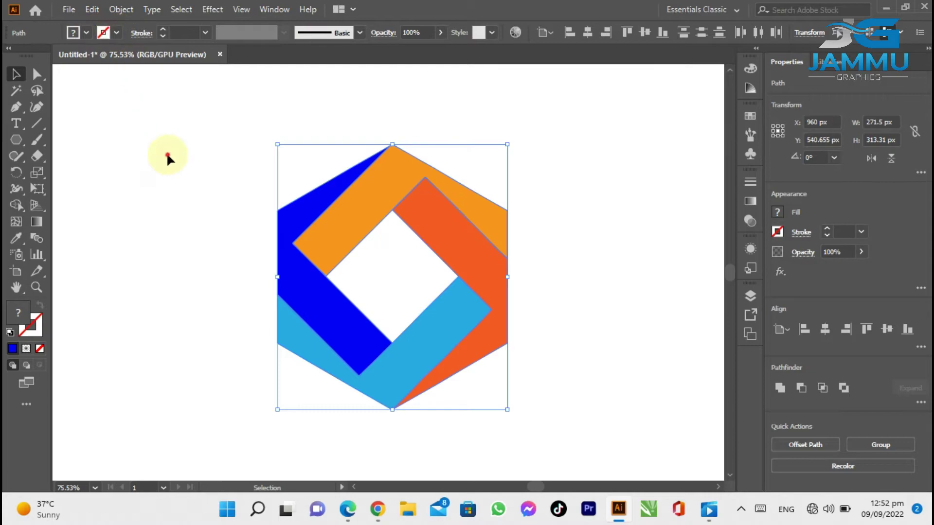
{"action": "left_click", "coordinate": [166, 152]}
- Drag the orange band's live corner widget to round the inner corners to about 27 px
{"action": "left_click", "coordinate": [38, 74]}
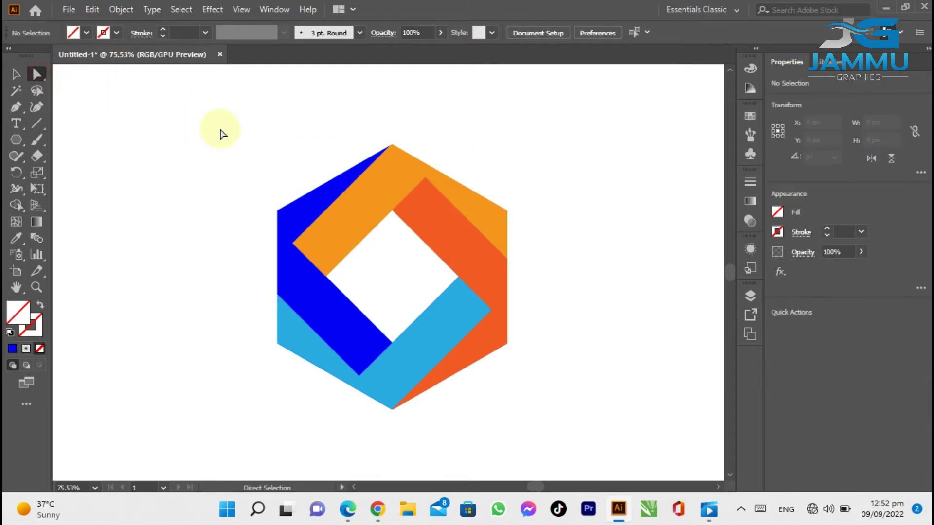
{"action": "left_click_drag", "start_coordinate": [198, 115], "coordinate": [558, 428]}
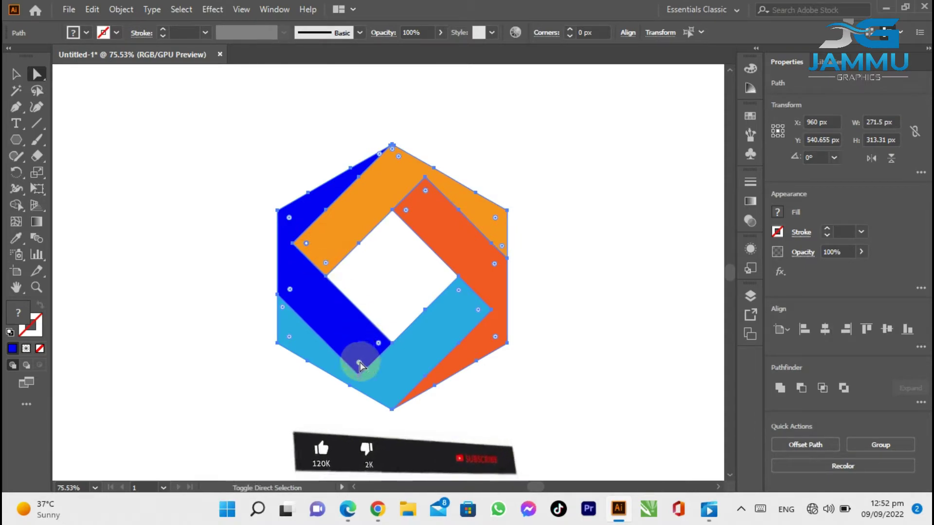
{"action": "left_click", "coordinate": [481, 317]}
{"action": "left_click", "coordinate": [426, 190]}
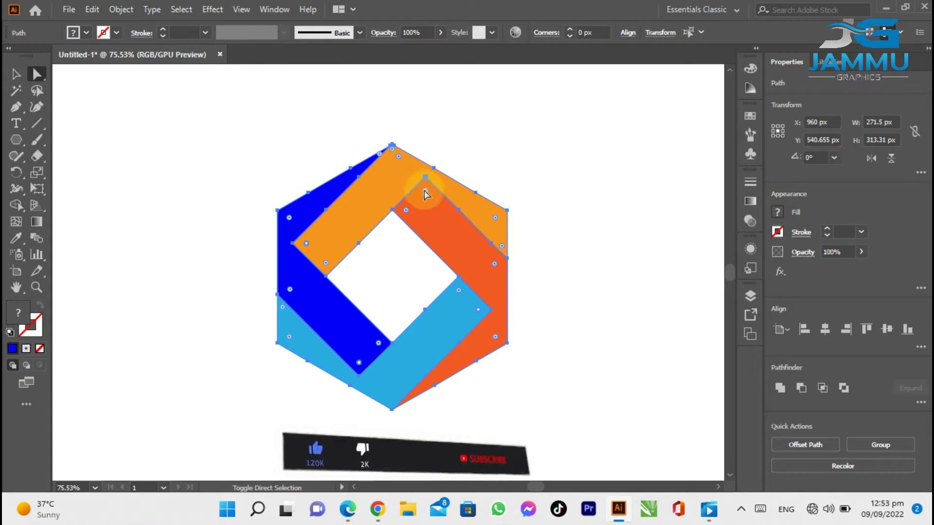
{"action": "left_click_drag", "start_coordinate": [427, 194], "coordinate": [419, 209]}
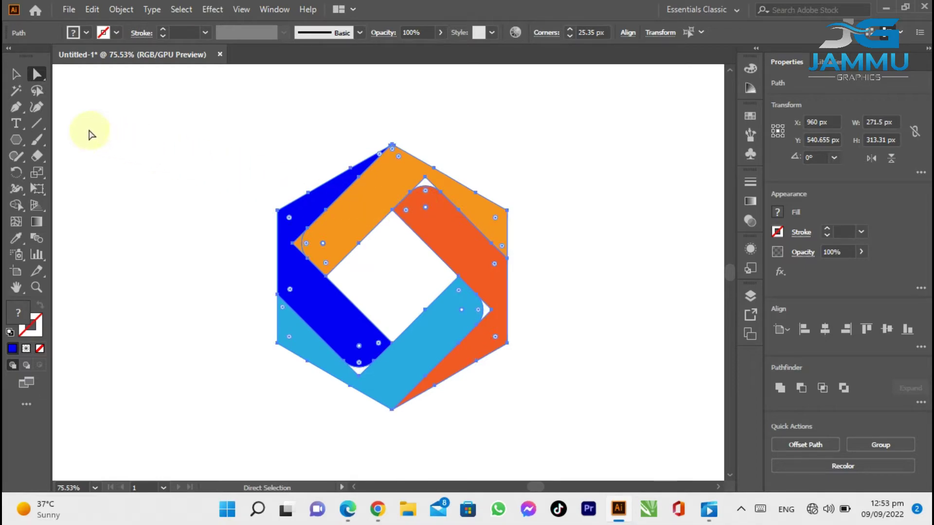
{"action": "left_click", "coordinate": [434, 212]}
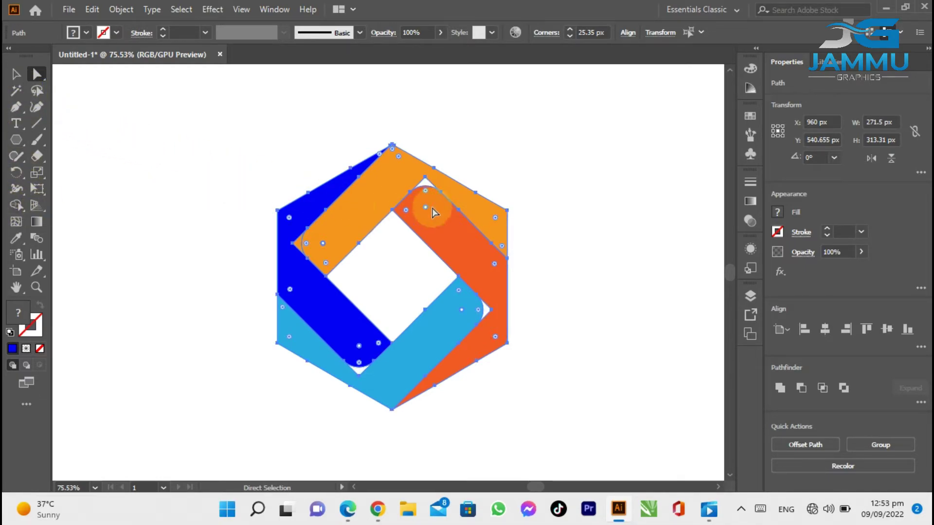
{"action": "left_click_drag", "start_coordinate": [425, 209], "coordinate": [425, 212]}
- Fill the top, left, lower and right ribbon bands black with Shape Builder
{"action": "left_click", "coordinate": [16, 205]}
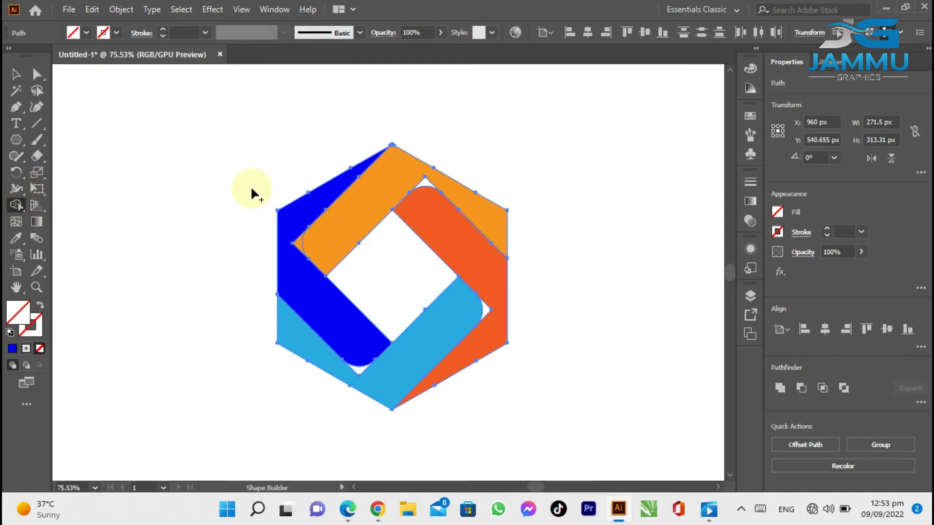
{"action": "left_click", "coordinate": [77, 32]}
{"action": "left_click", "coordinate": [40, 55]}
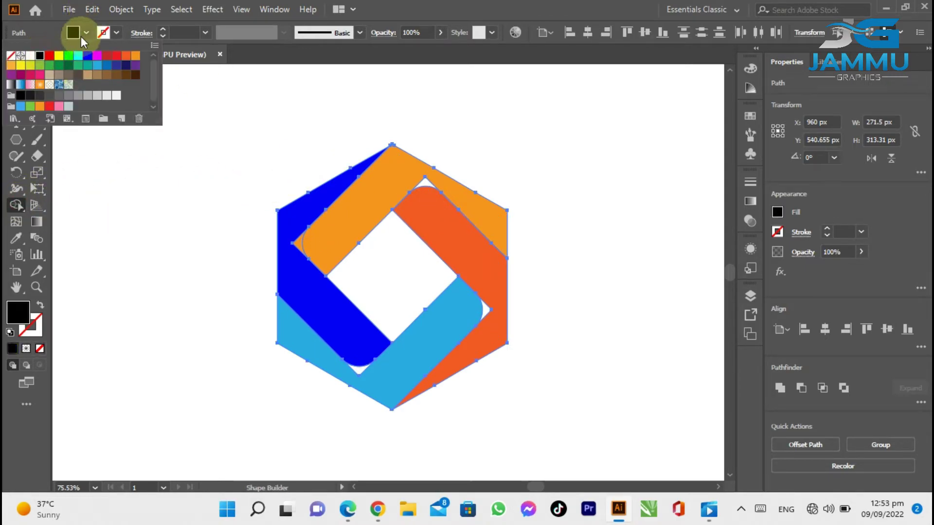
{"action": "left_click", "coordinate": [414, 184]}
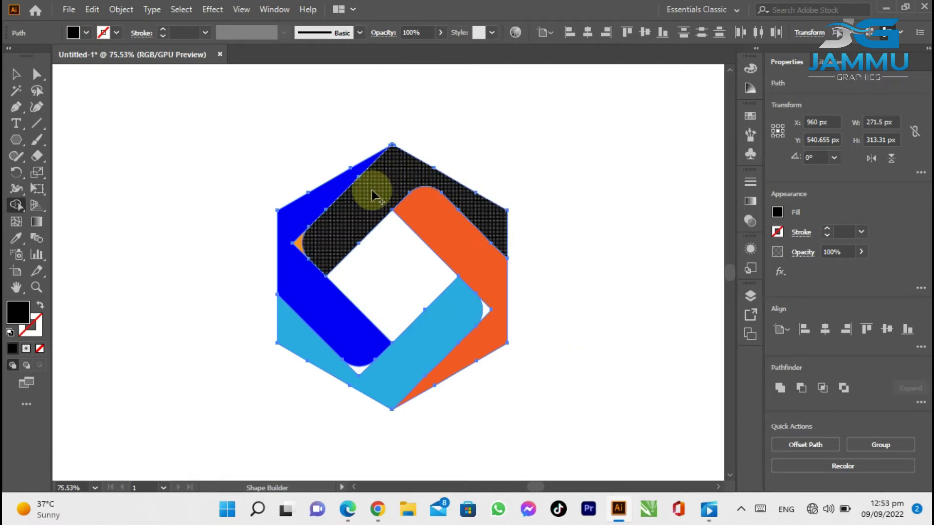
{"action": "left_click", "coordinate": [301, 243]}
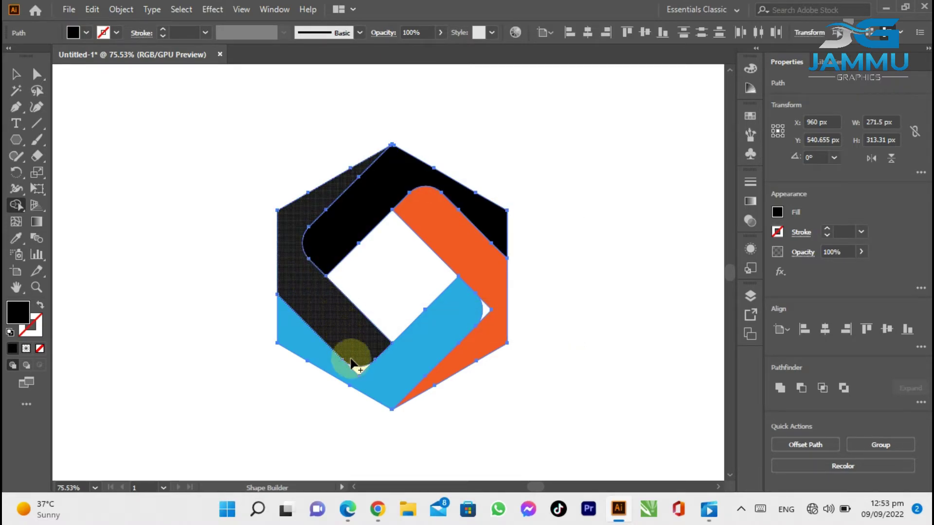
{"action": "left_click", "coordinate": [379, 375]}
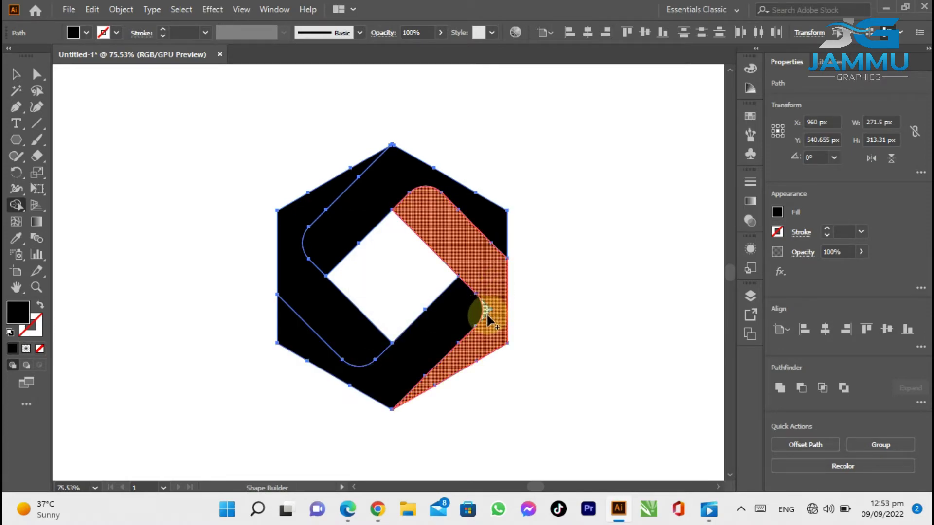
{"action": "left_click", "coordinate": [486, 309]}
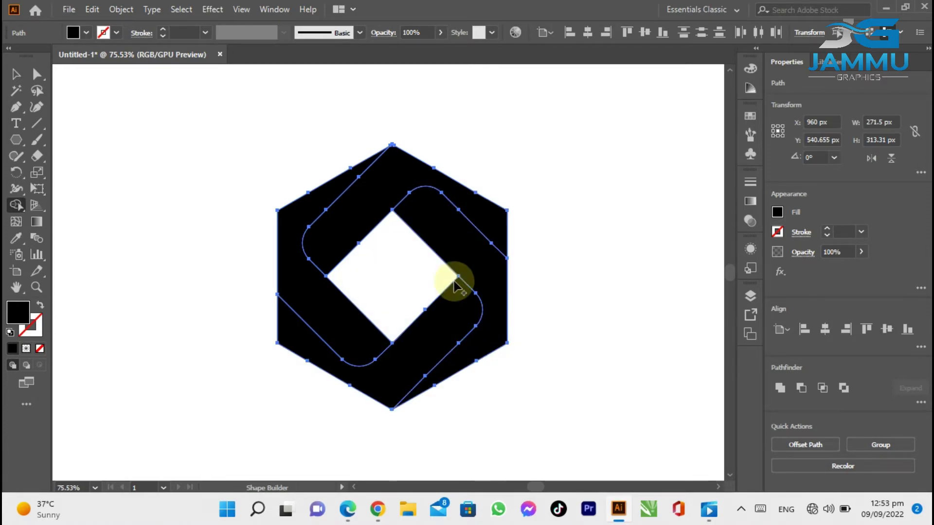
{"action": "left_click", "coordinate": [116, 32]}
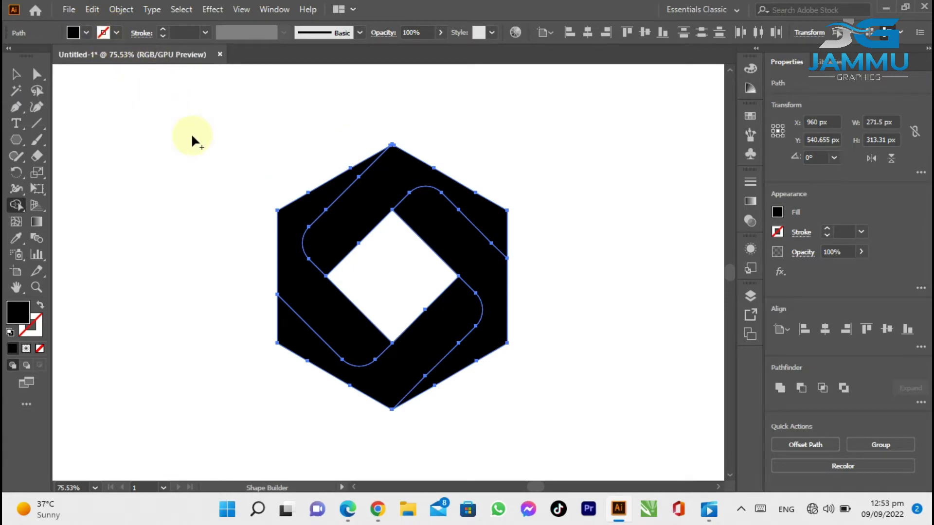
- Drag a hexagon corner widget to round its four side corners to about 45 px
{"action": "left_click", "coordinate": [36, 74]}
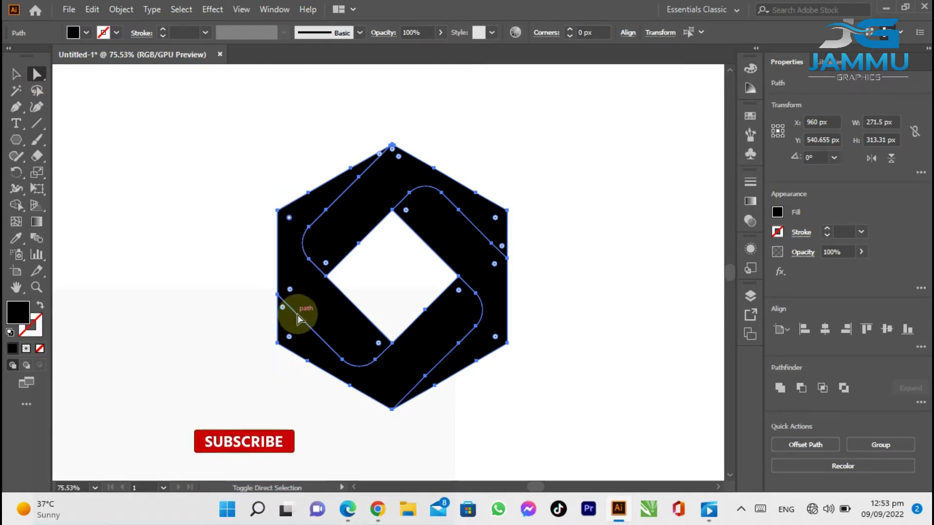
{"action": "left_click", "coordinate": [288, 337]}
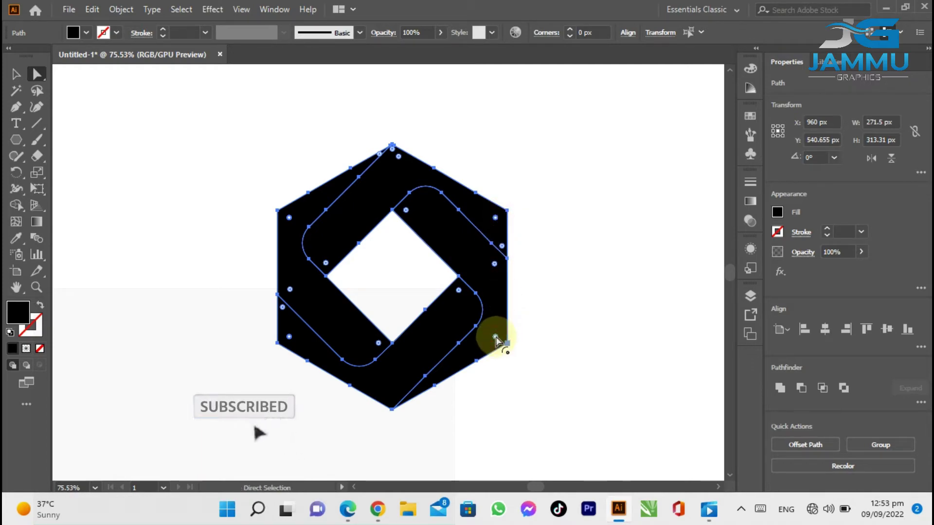
{"action": "left_click_drag", "start_coordinate": [495, 221], "coordinate": [472, 242]}
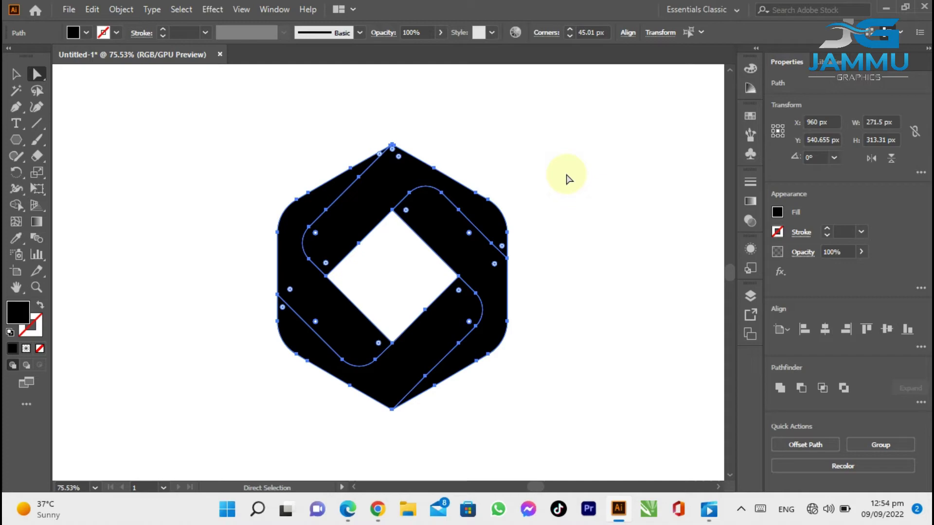
{"action": "left_click", "coordinate": [16, 74]}
{"action": "left_click", "coordinate": [147, 105]}
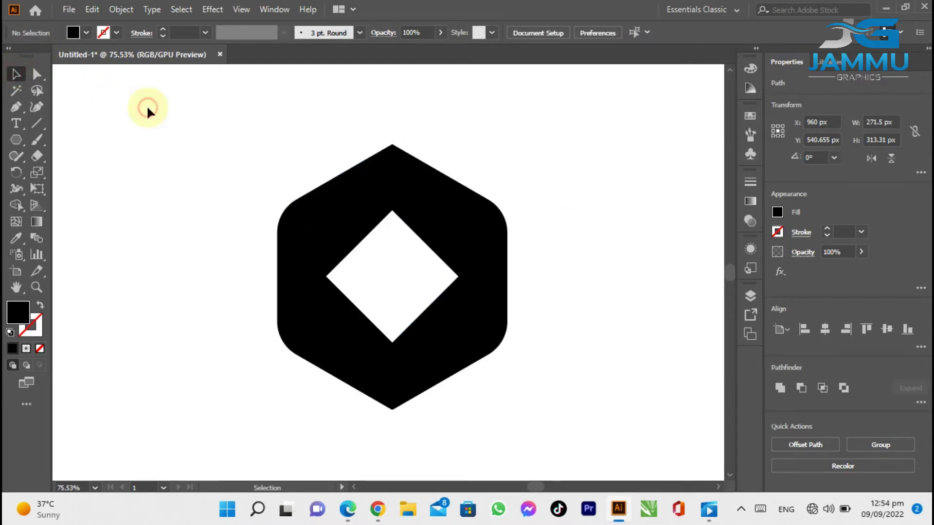
- Select every logo piece and apply the White, Black linear gradient preset
{"action": "left_click", "coordinate": [366, 187]}
{"action": "left_click_drag", "start_coordinate": [199, 99], "coordinate": [581, 426]}
{"action": "left_click", "coordinate": [750, 203]}
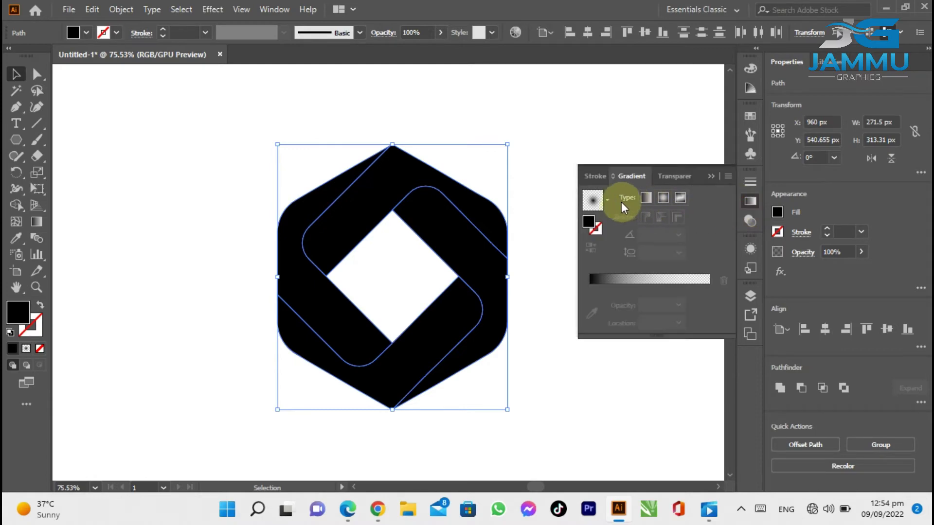
{"action": "left_click", "coordinate": [608, 200]}
{"action": "scroll", "coordinate": [583, 224], "scroll_direction": "up", "scroll_amount": 1}
{"action": "left_click", "coordinate": [569, 225]}
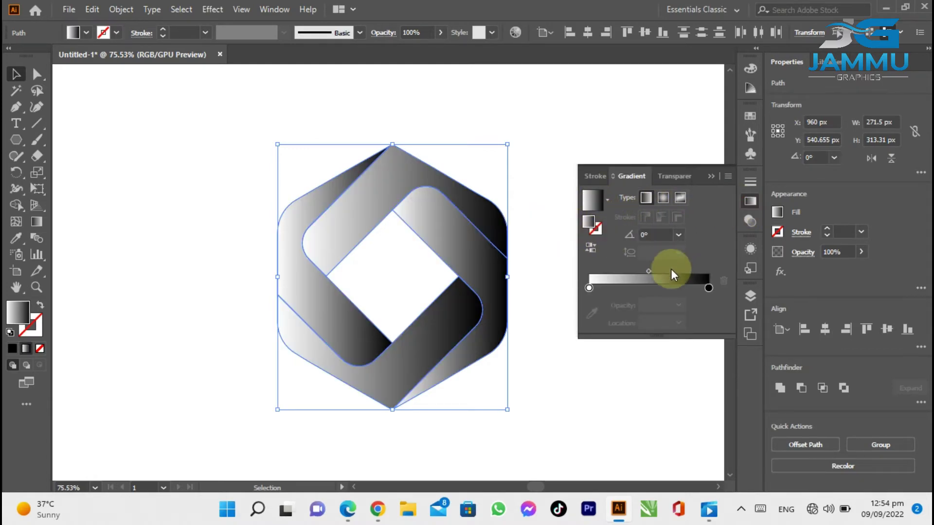
- Set the first gradient stop to black and the middle stop to cyan
{"action": "double_click", "coordinate": [588, 288]}
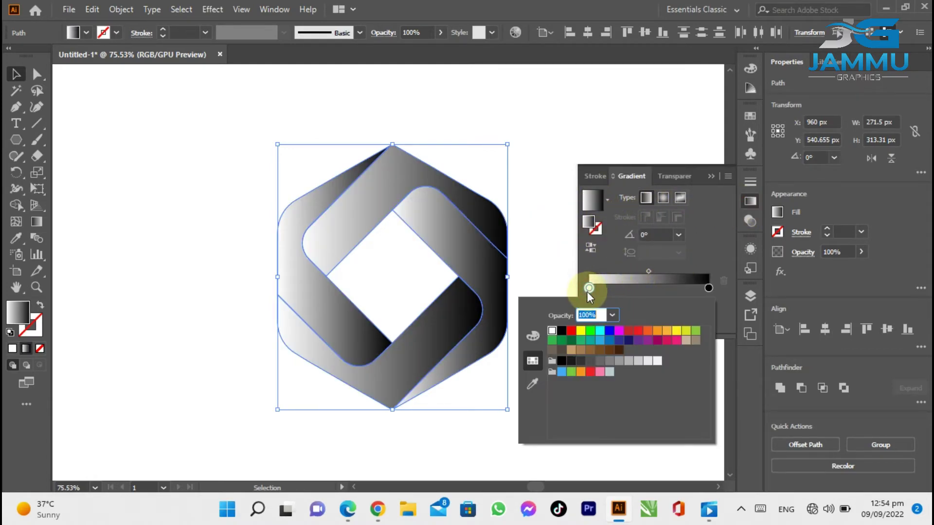
{"action": "left_click", "coordinate": [562, 330]}
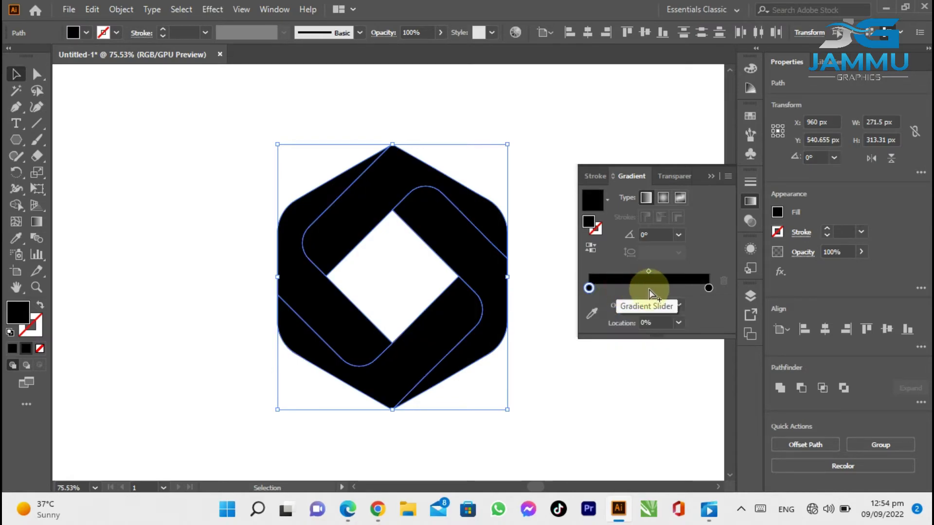
{"action": "double_click", "coordinate": [649, 287]}
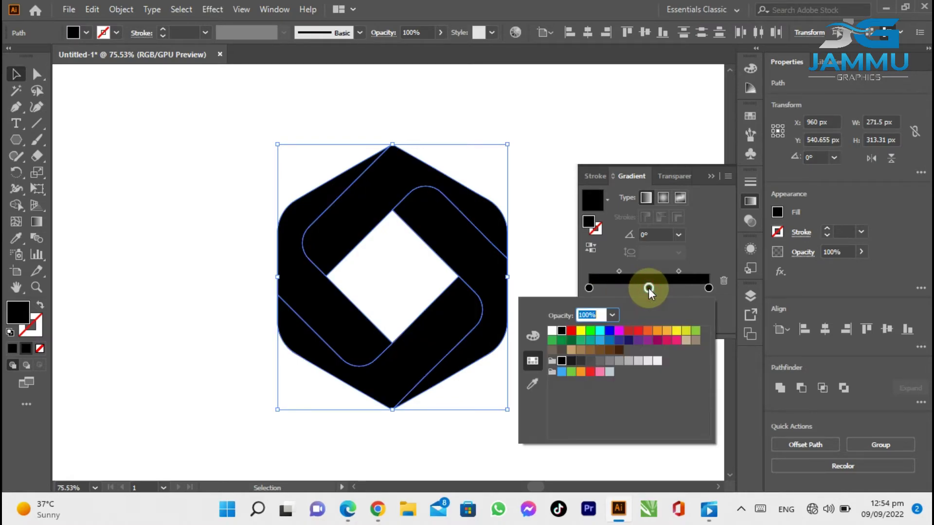
{"action": "left_click", "coordinate": [601, 332]}
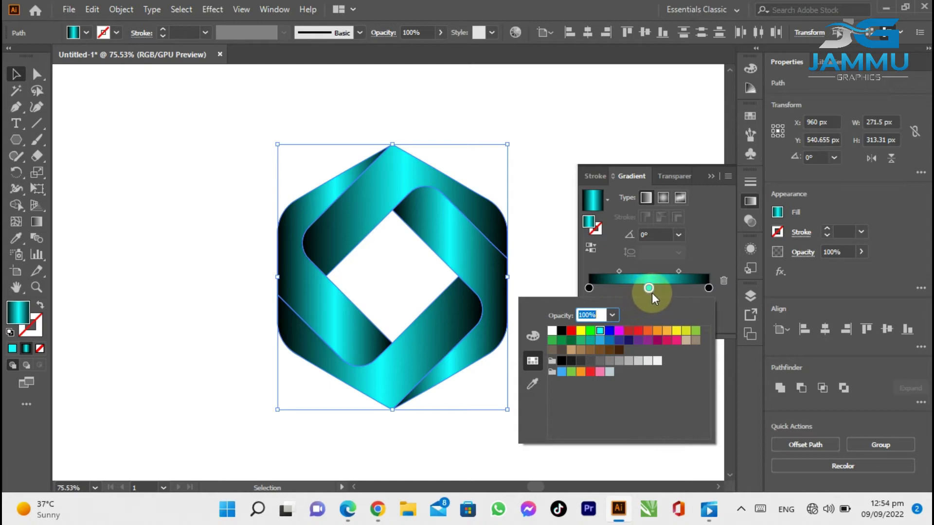
- Angle the top ribbon's gradient diagonally down-left and the left ribbon's diagonally down-right
{"action": "left_click", "coordinate": [712, 174]}
{"action": "left_click", "coordinate": [243, 122]}
{"action": "left_click", "coordinate": [353, 171]}
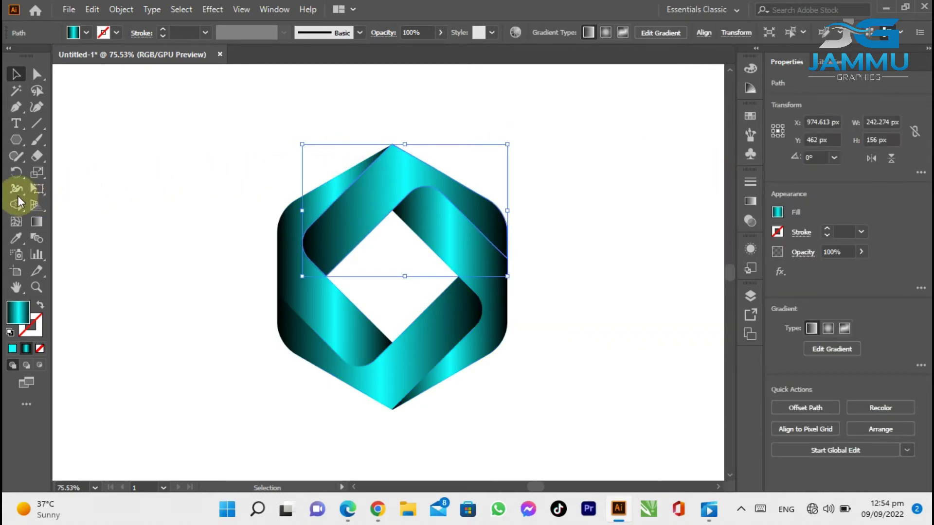
{"action": "left_click", "coordinate": [42, 223]}
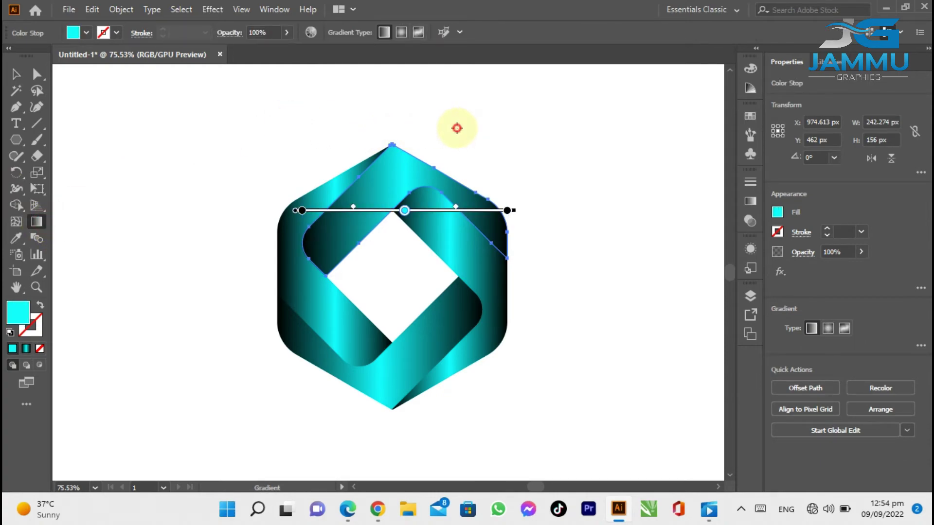
{"action": "mouse_move", "coordinate": [457, 127]}
{"action": "left_mouse_down"}
{"action": "mouse_move", "coordinate": [333, 220]}
{"action": "mouse_move", "coordinate": [311, 276]}
{"action": "left_mouse_up"}
{"action": "left_click", "coordinate": [16, 74]}
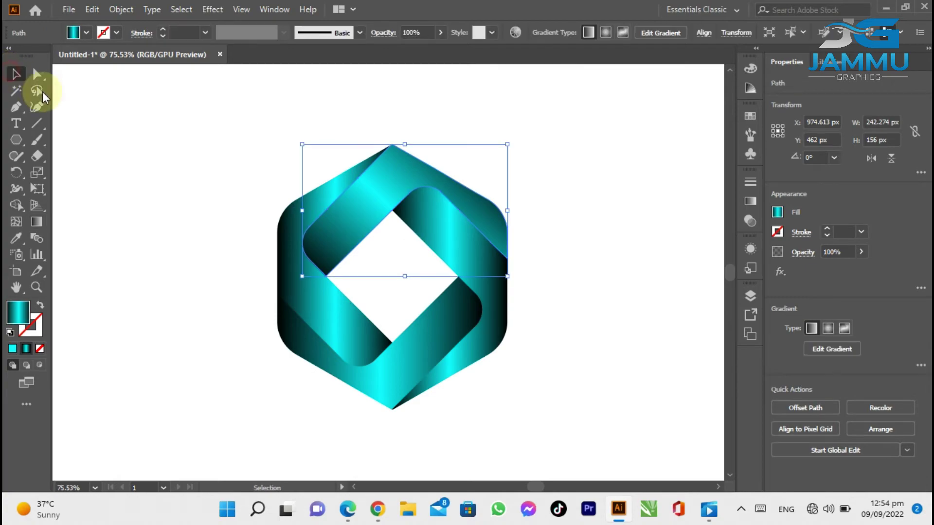
{"action": "left_click", "coordinate": [304, 292]}
{"action": "left_click", "coordinate": [36, 221]}
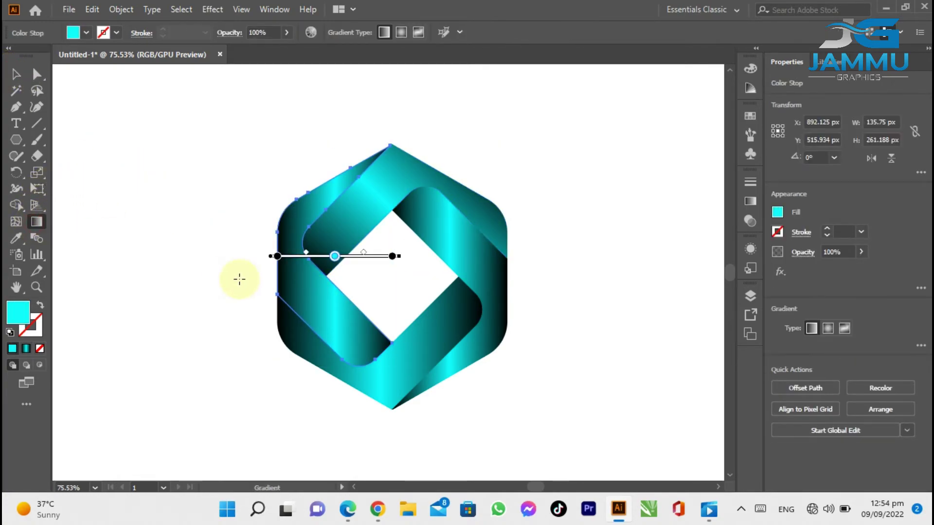
{"action": "mouse_move", "coordinate": [234, 223]}
{"action": "left_mouse_down"}
{"action": "mouse_move", "coordinate": [285, 267]}
{"action": "mouse_move", "coordinate": [383, 386]}
{"action": "left_mouse_up"}
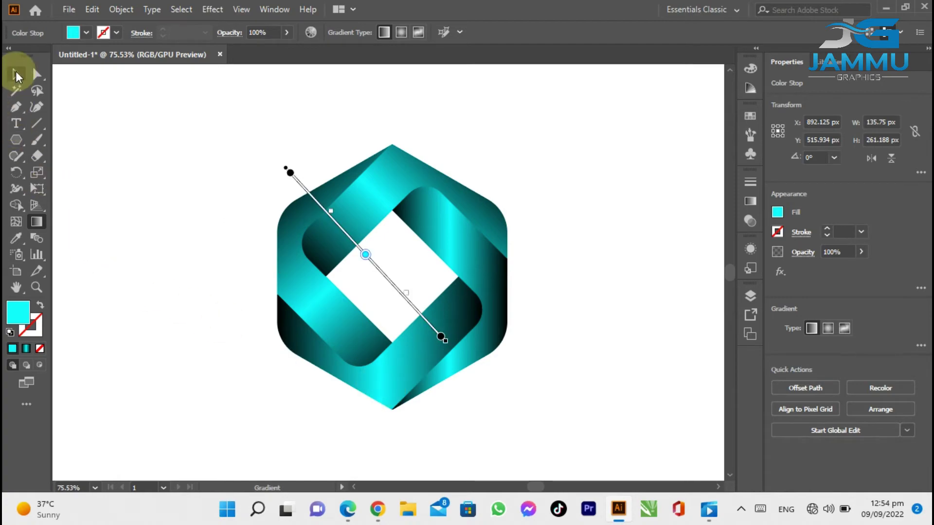
{"action": "left_click", "coordinate": [16, 74]}
- Run the lower ribbon's gradient diagonally up-right and angle the right ribbon's gradient diagonally
{"action": "left_click", "coordinate": [158, 232]}
{"action": "left_click", "coordinate": [413, 371]}
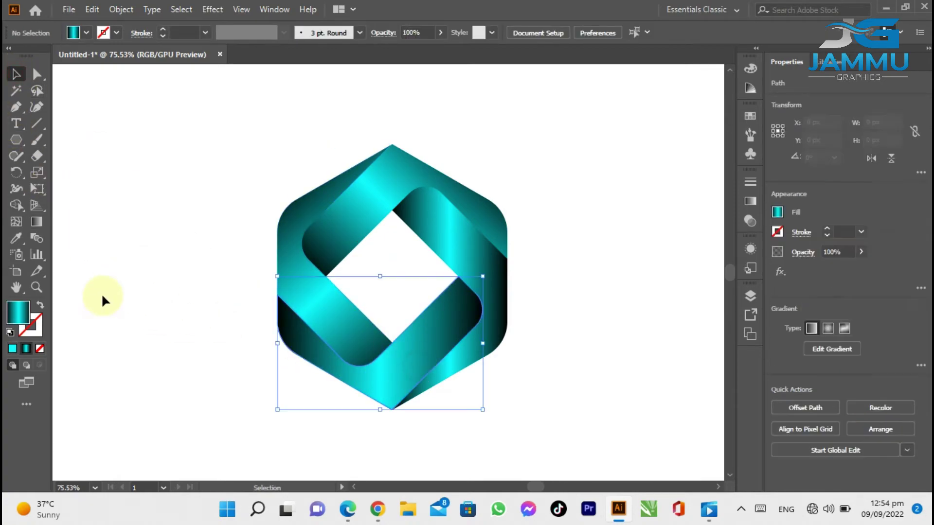
{"action": "left_click", "coordinate": [37, 223]}
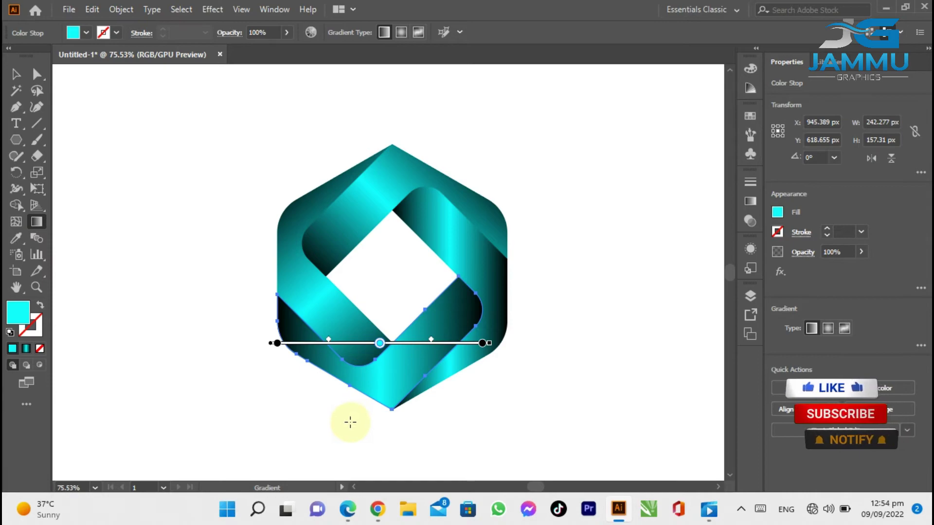
{"action": "mouse_move", "coordinate": [349, 422]}
{"action": "left_mouse_down"}
{"action": "mouse_move", "coordinate": [437, 339]}
{"action": "mouse_move", "coordinate": [500, 261]}
{"action": "left_mouse_up"}
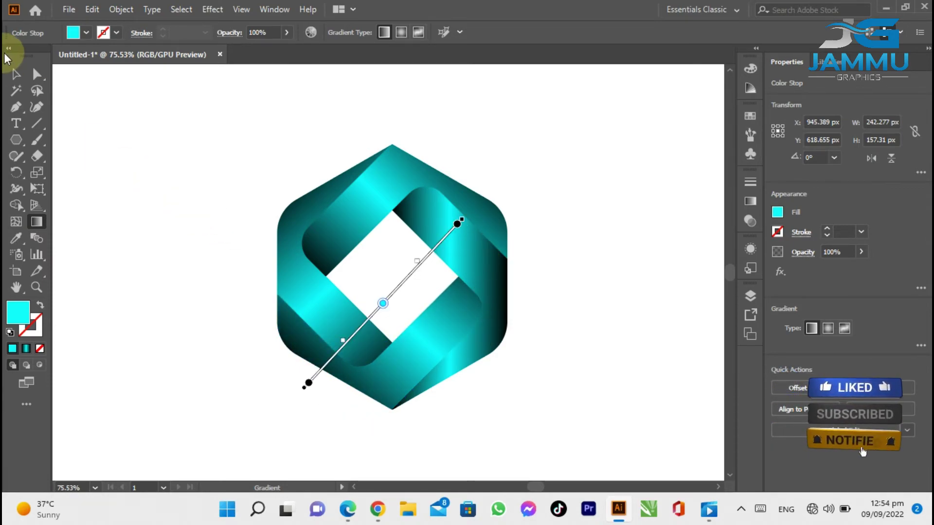
{"action": "left_click", "coordinate": [16, 76]}
{"action": "left_click", "coordinate": [182, 221]}
{"action": "left_click", "coordinate": [493, 267]}
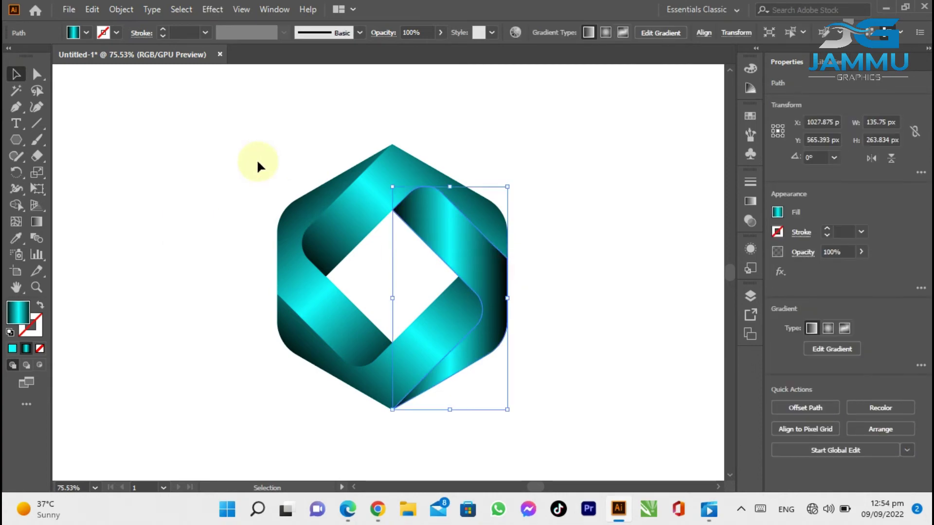
{"action": "left_click", "coordinate": [39, 219]}
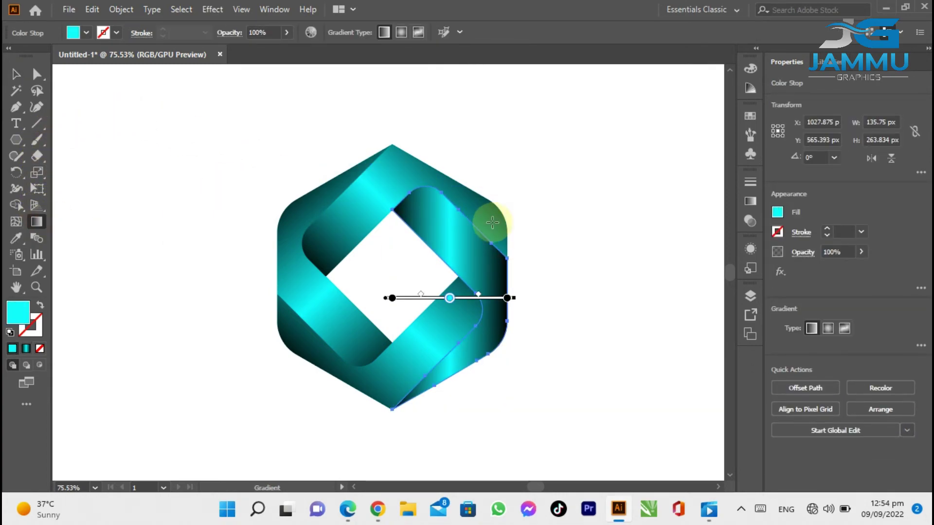
{"action": "mouse_move", "coordinate": [544, 308]}
{"action": "left_mouse_down"}
{"action": "mouse_move", "coordinate": [375, 142]}
{"action": "mouse_move", "coordinate": [388, 151]}
{"action": "left_mouse_up"}
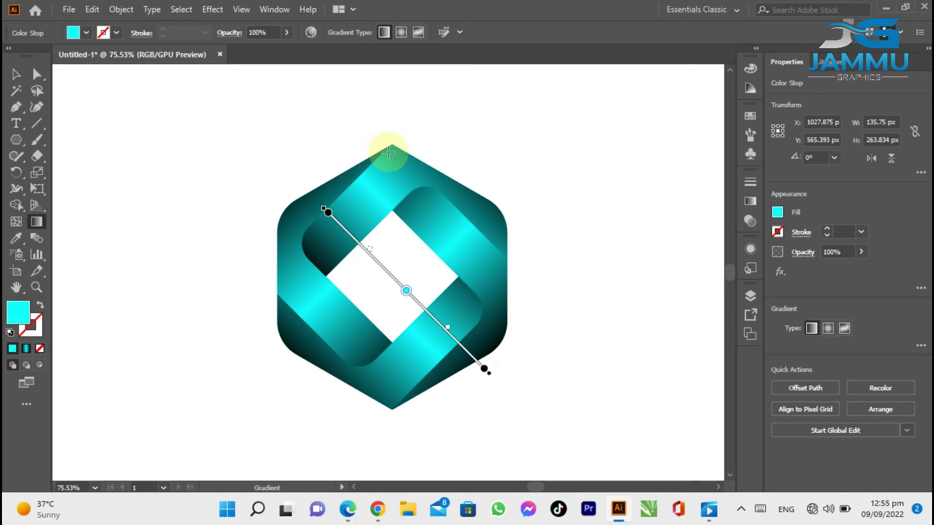
{"action": "left_click", "coordinate": [14, 75]}
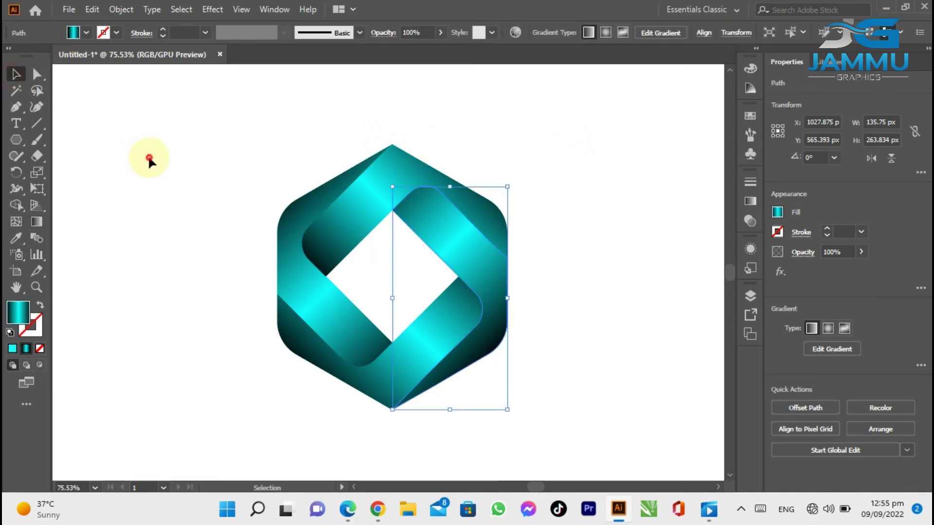
- Group the marquee-selected hexagon pieces with Object > Group, then pick the Ellipse Tool
{"action": "left_click", "coordinate": [147, 158]}
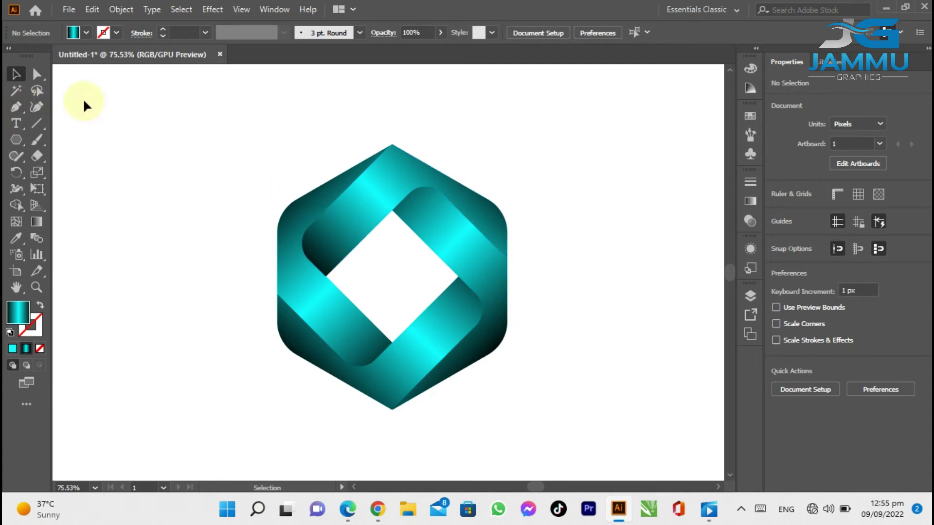
{"action": "left_click_drag", "start_coordinate": [355, 224], "coordinate": [538, 362]}
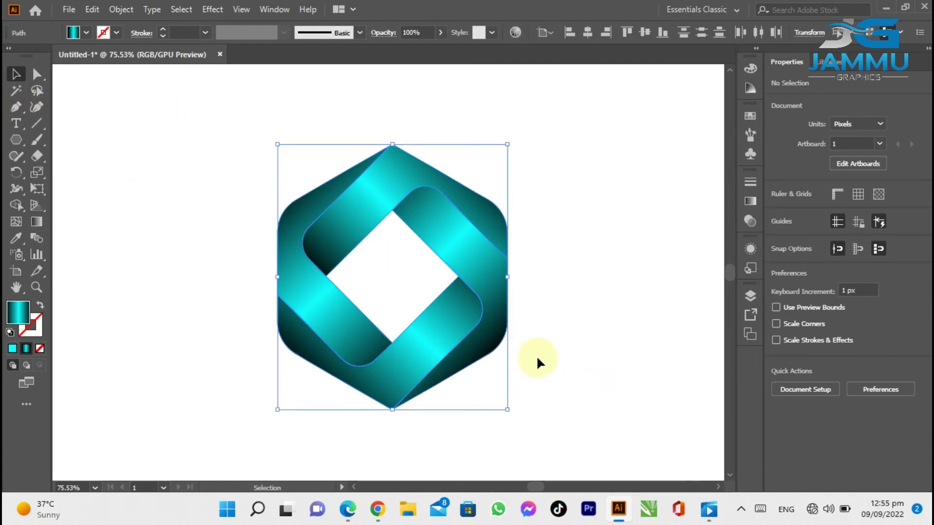
{"action": "left_click", "coordinate": [114, 9]}
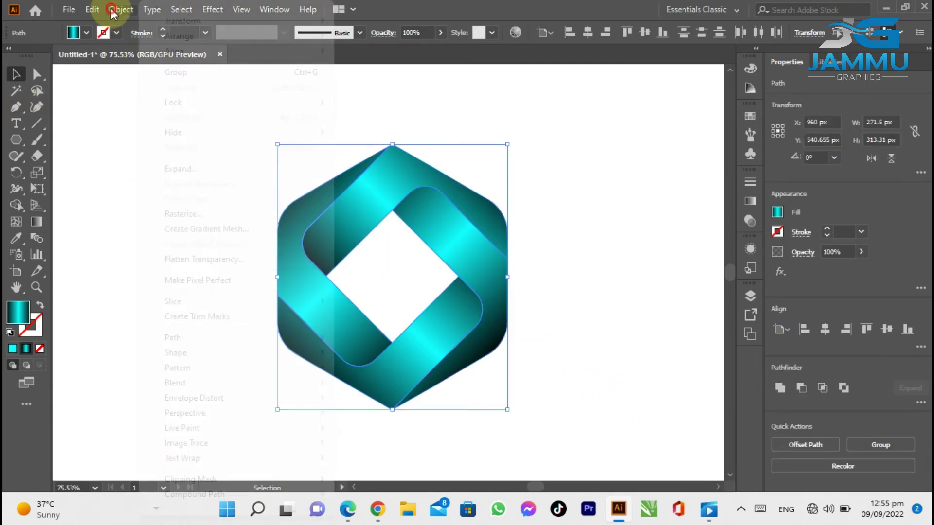
{"action": "left_click", "coordinate": [175, 71]}
{"action": "left_click", "coordinate": [156, 146]}
{"action": "right_click", "coordinate": [15, 141]}
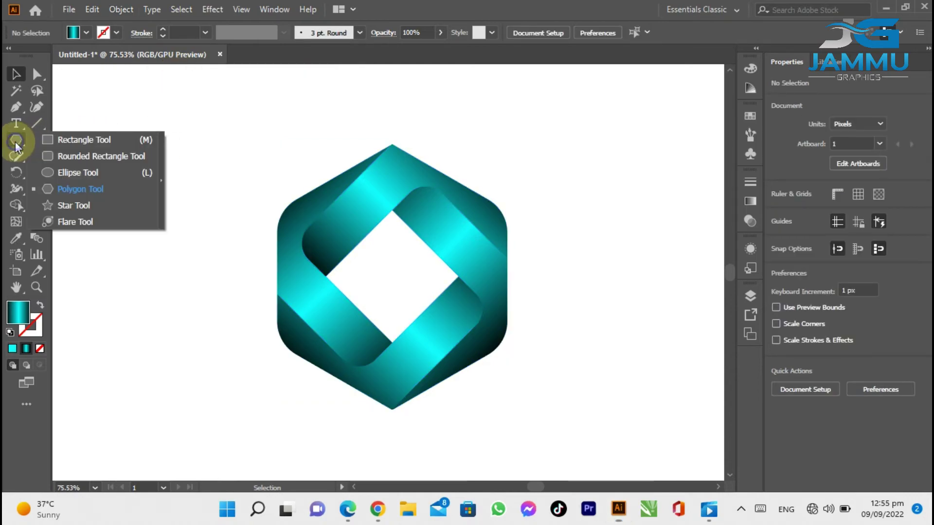
{"action": "left_click", "coordinate": [59, 170]}
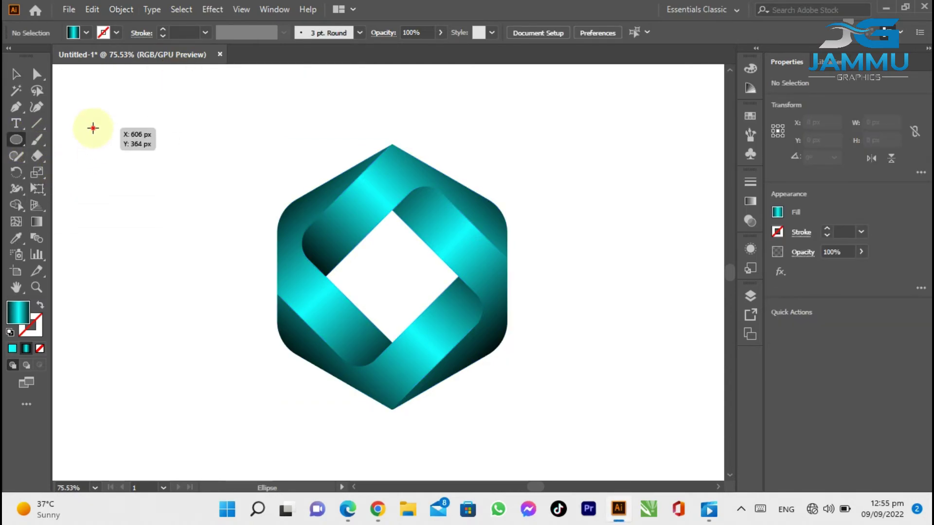
- Draw a circle left of the hexagon with a reversed radial White, Black gradient
{"action": "left_click_drag", "start_coordinate": [92, 129], "coordinate": [251, 313]}
{"action": "left_click", "coordinate": [750, 201]}
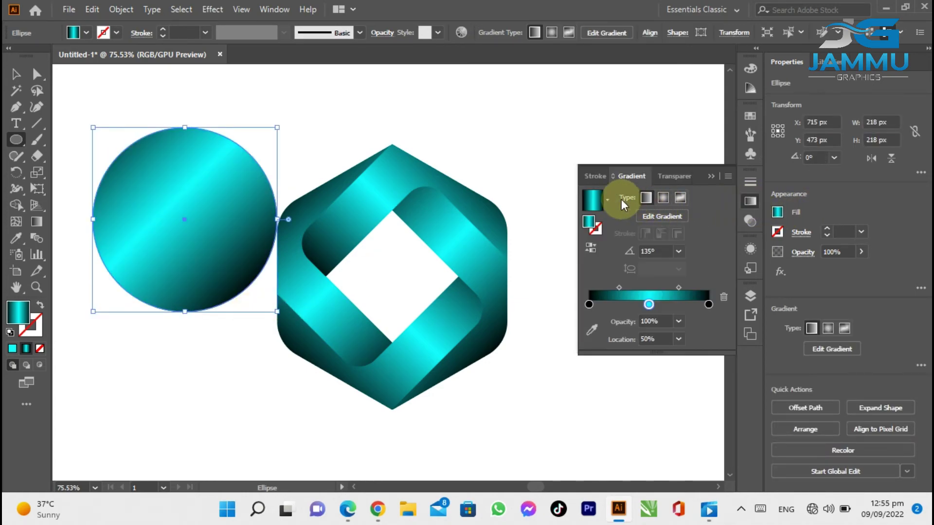
{"action": "left_click", "coordinate": [608, 199]}
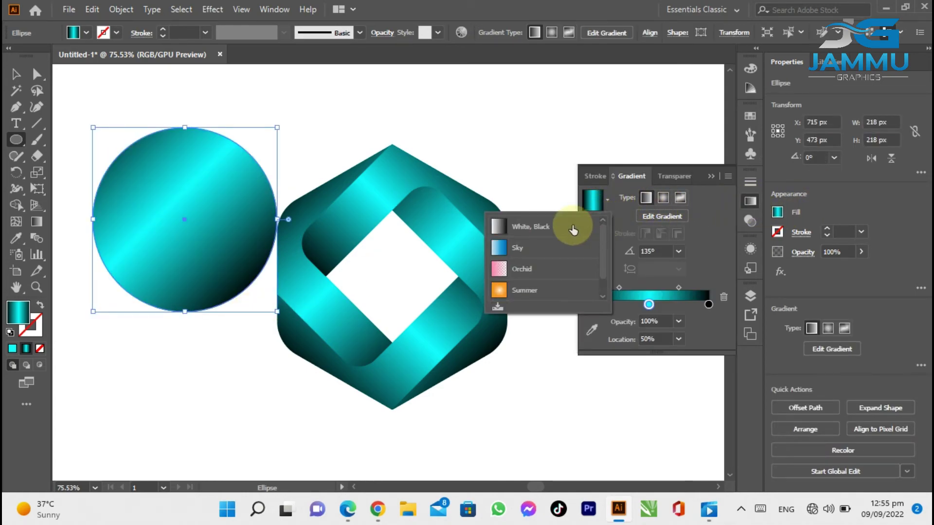
{"action": "key", "text": "Escape"}
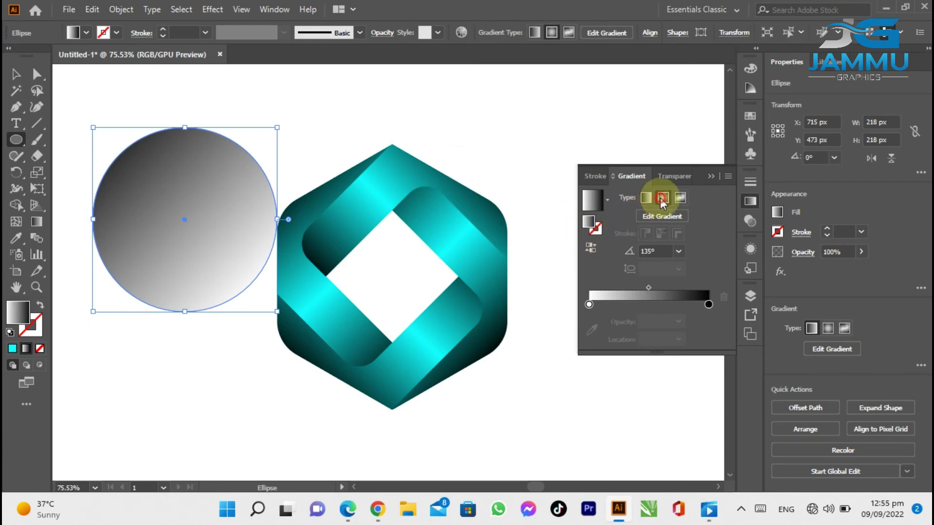
{"action": "left_click", "coordinate": [661, 198]}
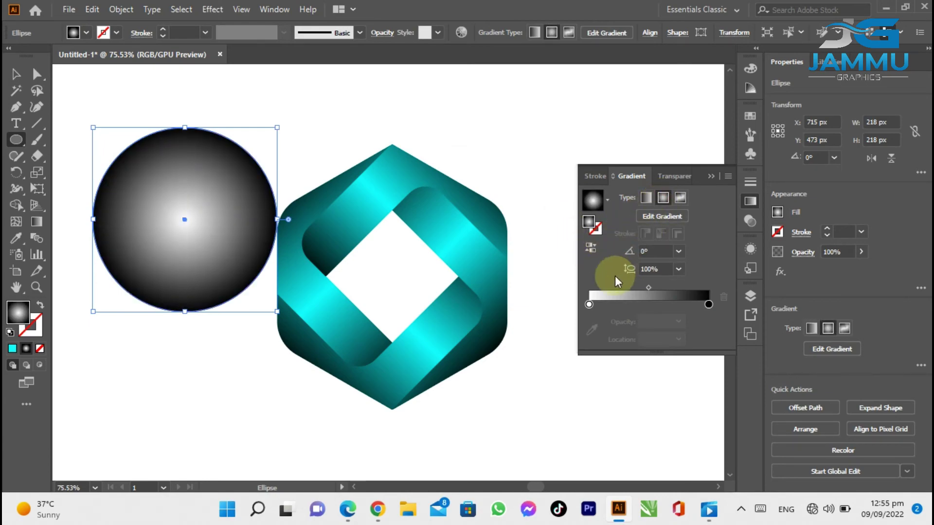
{"action": "left_click", "coordinate": [591, 248]}
- Set the outer gradient stop to 0% opacity, shift the midpoint left, and flatten the circle
{"action": "left_click", "coordinate": [709, 305]}
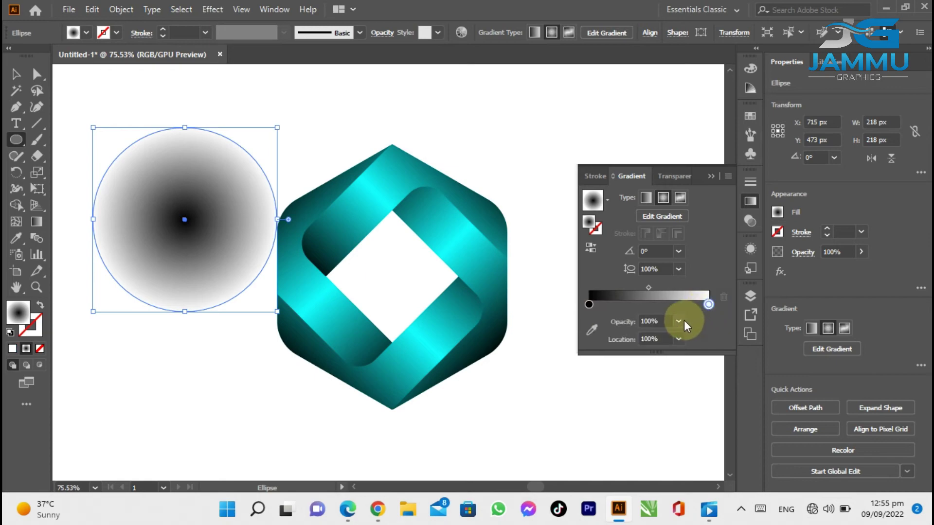
{"action": "left_click", "coordinate": [678, 321]}
{"action": "left_click", "coordinate": [692, 170]}
{"action": "left_click_drag", "start_coordinate": [648, 287], "coordinate": [631, 288]}
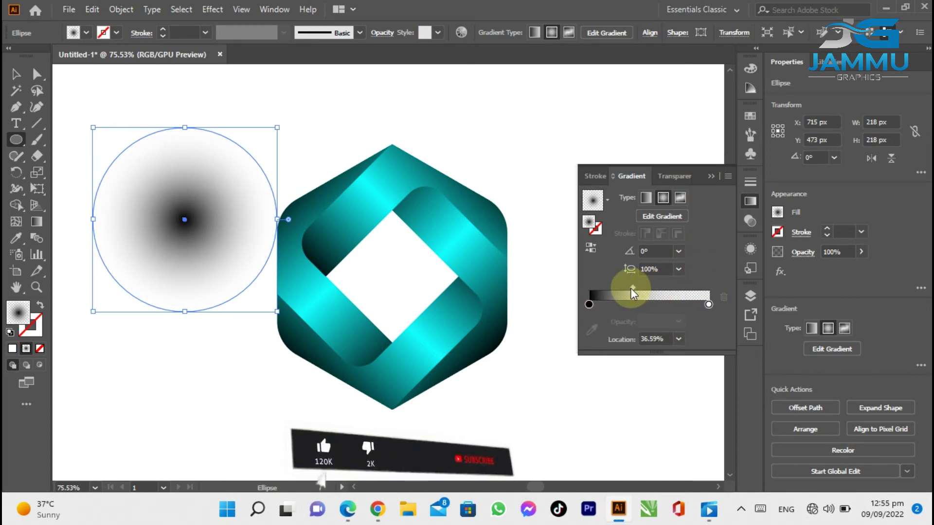
{"action": "left_click", "coordinate": [711, 176]}
{"action": "left_click_drag", "start_coordinate": [184, 127], "coordinate": [185, 302]}
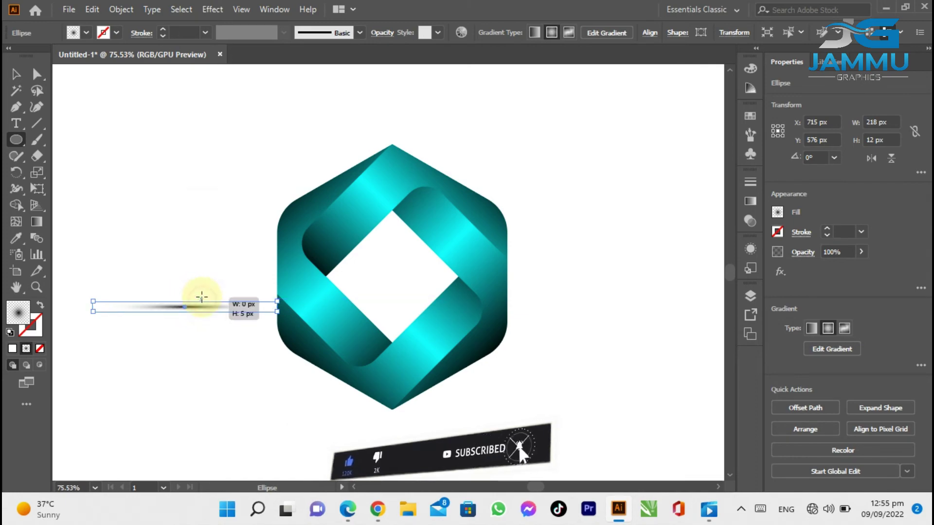
- Move the flat ellipse under the hexagon's bottom point and set its blend mode to Multiply
{"action": "key", "text": "v"}
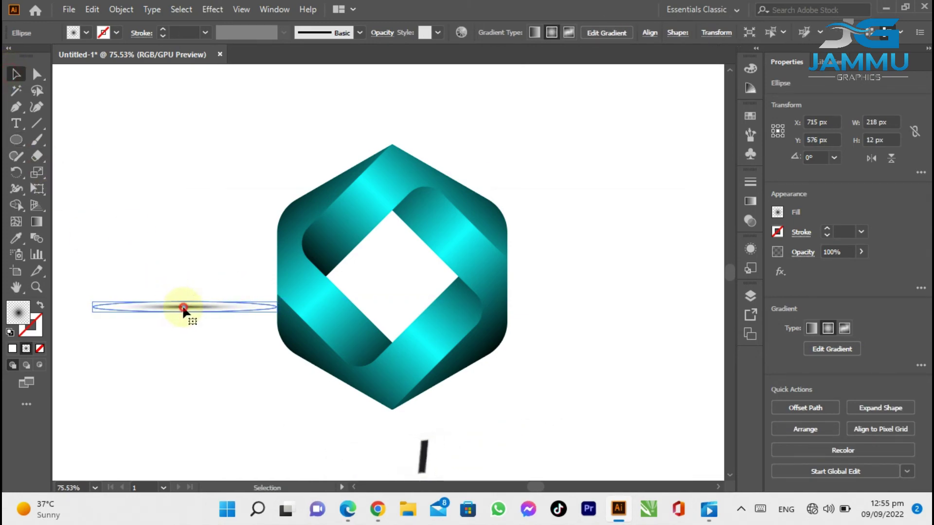
{"action": "left_click_drag", "start_coordinate": [184, 307], "coordinate": [394, 409]}
{"action": "left_click", "coordinate": [750, 220]}
{"action": "left_click", "coordinate": [639, 196]}
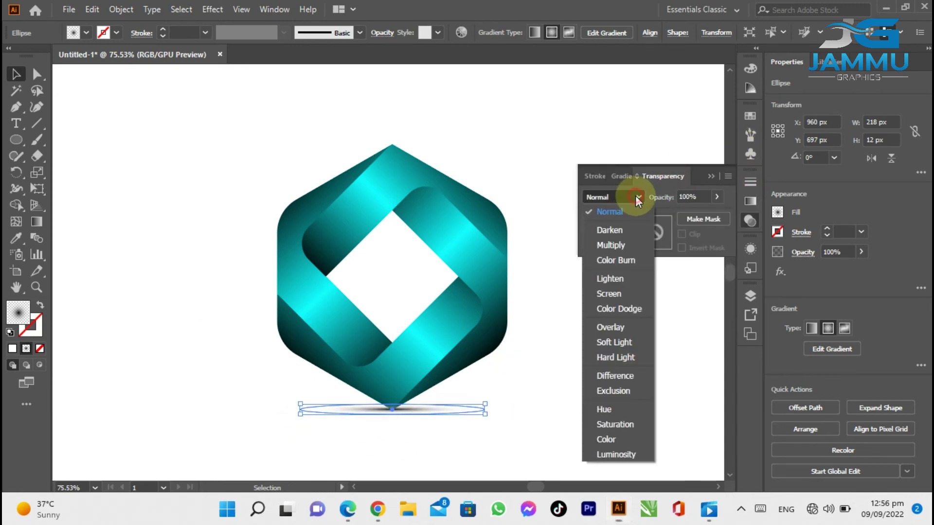
{"action": "left_click", "coordinate": [610, 246]}
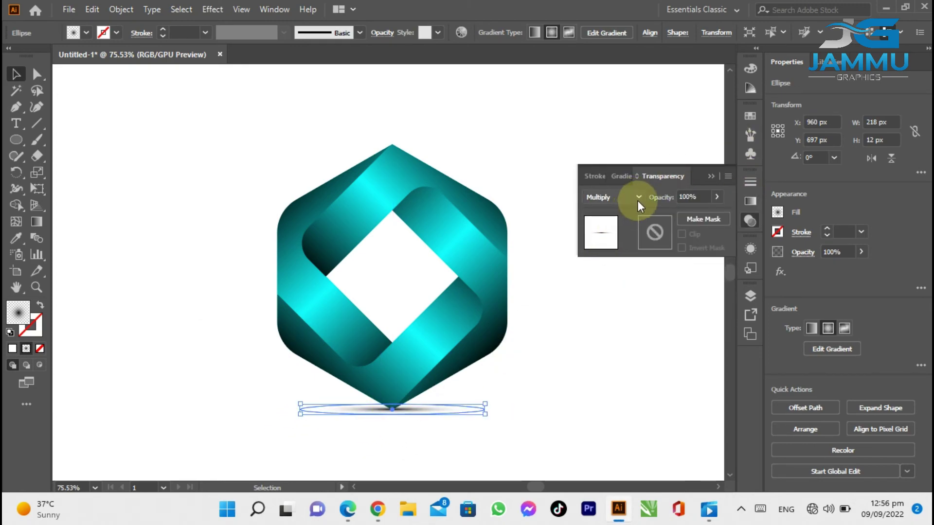
- Send the shadow ellipse to the back, then select all and pick the Rounded Rectangle Tool
{"action": "right_click", "coordinate": [391, 409]}
{"action": "mouse_move", "coordinate": [438, 340]}
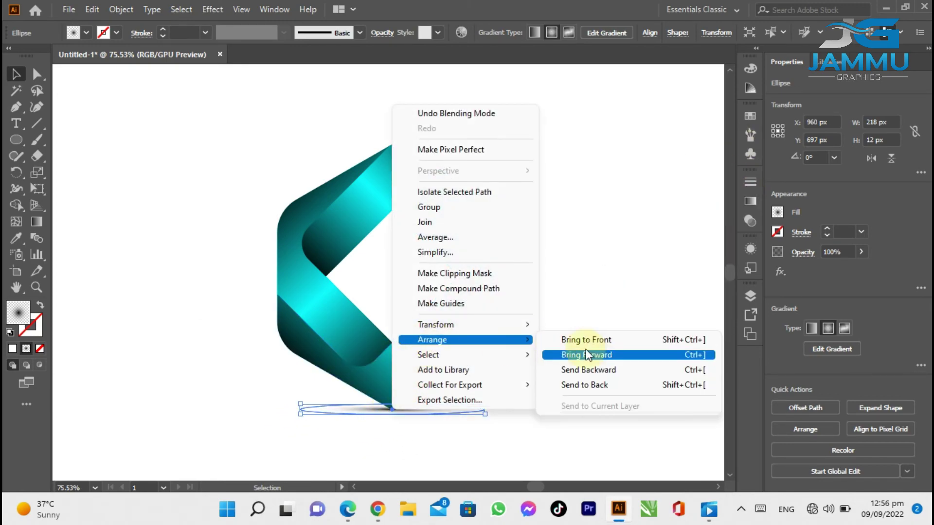
{"action": "left_click", "coordinate": [598, 384]}
{"action": "left_click", "coordinate": [355, 351]}
{"action": "key", "text": "ctrl+a"}
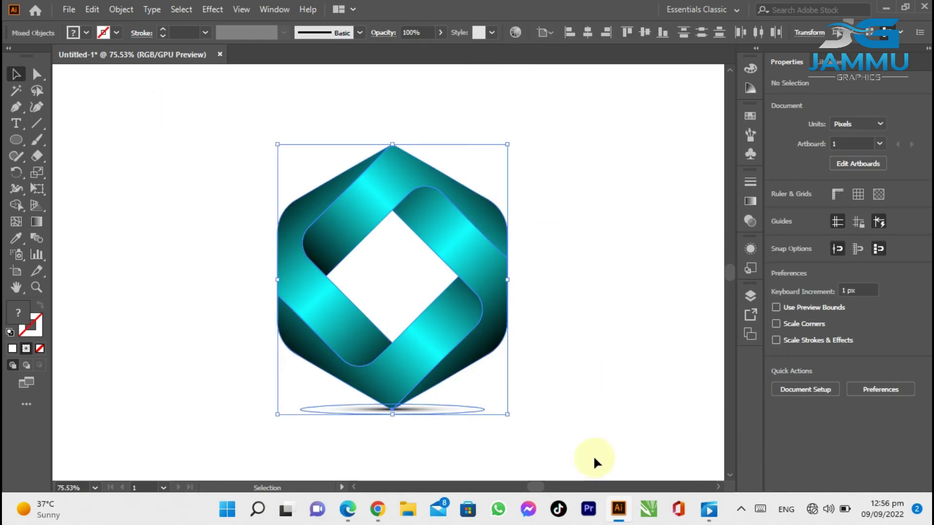
{"action": "left_click", "coordinate": [594, 457]}
{"action": "left_click_drag", "start_coordinate": [16, 139], "coordinate": [56, 153]}
- Draw a light grey rounded rectangle covering the artboard and cut it with Edit > Cut
{"action": "left_click", "coordinate": [86, 33]}
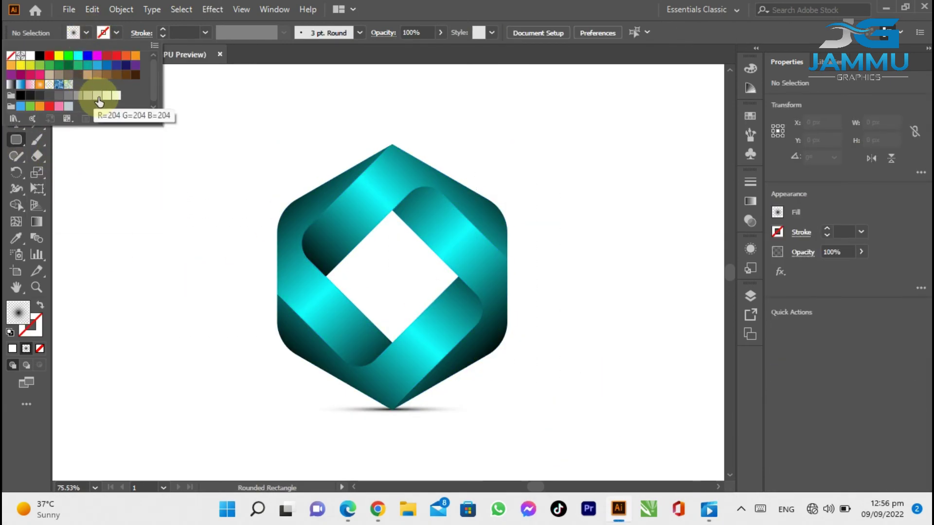
{"action": "left_click", "coordinate": [93, 108]}
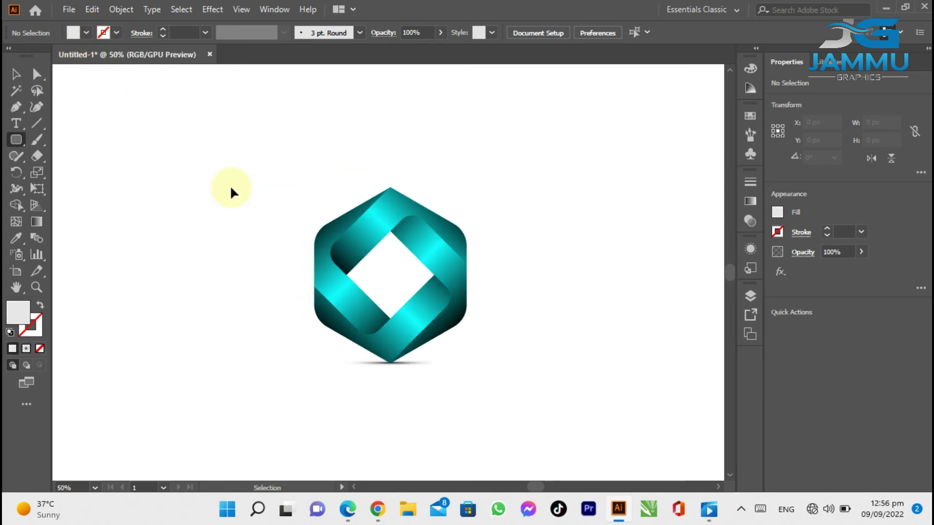
{"action": "key", "text": "ctrl+minus"}
{"action": "key", "text": "ctrl+minus"}
{"action": "key", "text": "ctrl+minus"}
{"action": "key", "text": "ctrl+minus"}
{"action": "key", "text": "v"}
{"action": "left_click_drag", "start_coordinate": [290, 191], "coordinate": [517, 412]}
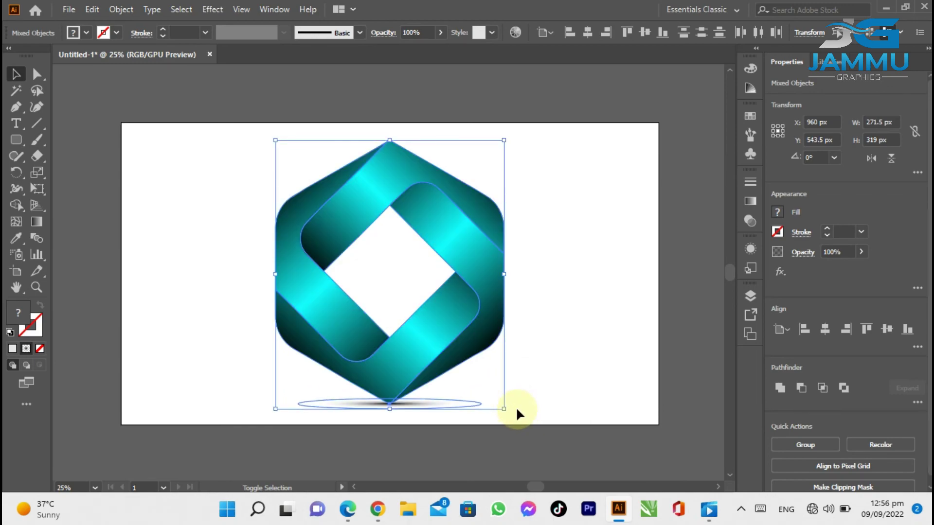
{"action": "left_click", "coordinate": [150, 147]}
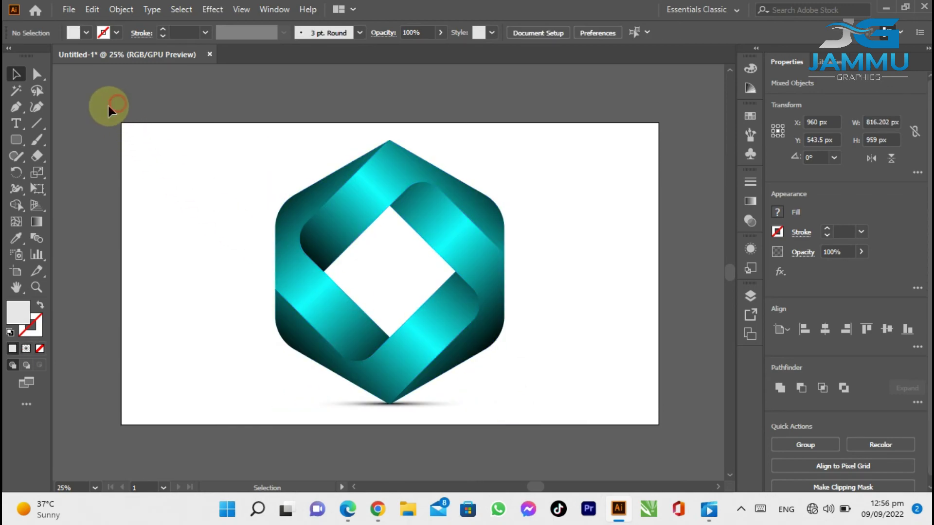
{"action": "left_click", "coordinate": [16, 139]}
{"action": "mouse_move", "coordinate": [121, 123]}
{"action": "left_mouse_down"}
{"action": "mouse_move", "coordinate": [417, 269]}
{"action": "mouse_move", "coordinate": [658, 424]}
{"action": "left_mouse_up"}
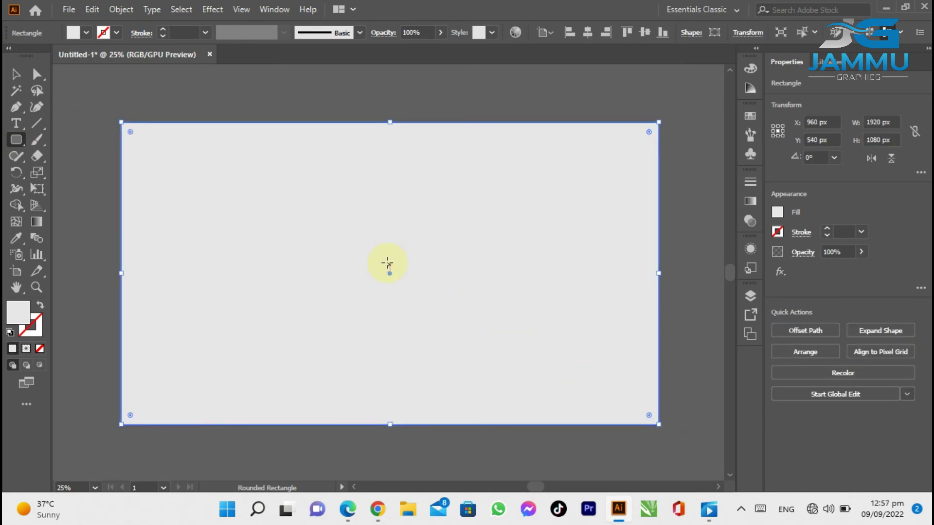
{"action": "left_click", "coordinate": [67, 11]}
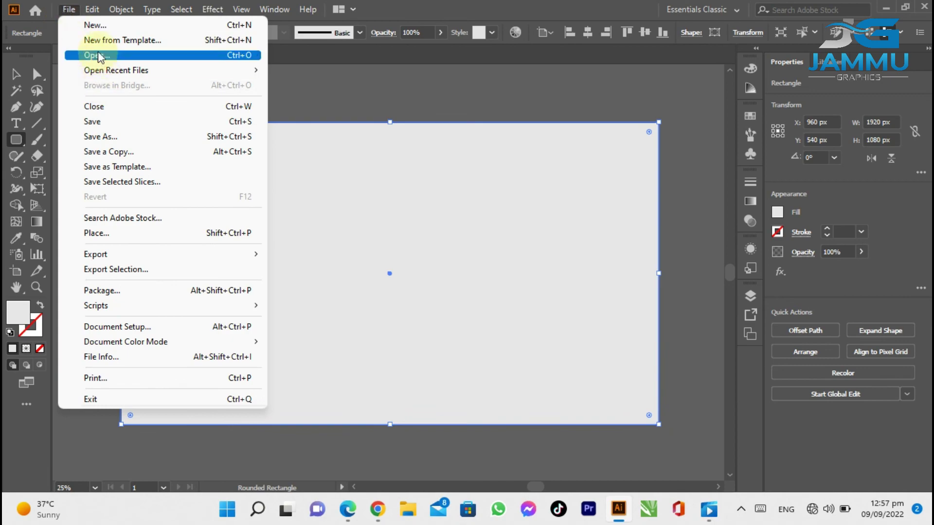
{"action": "left_click", "coordinate": [92, 10]}
{"action": "left_click", "coordinate": [108, 62]}
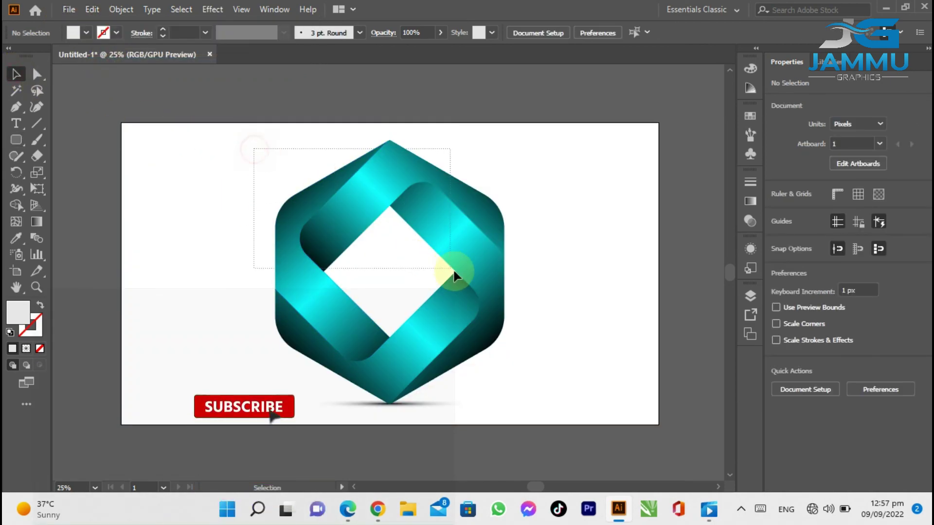
- Paste the grey rectangle in back behind the selected logo and shadow, then fit the artboard
{"action": "left_click_drag", "start_coordinate": [453, 272], "coordinate": [516, 360]}
{"action": "left_click_drag", "start_coordinate": [539, 410], "coordinate": [539, 410]}
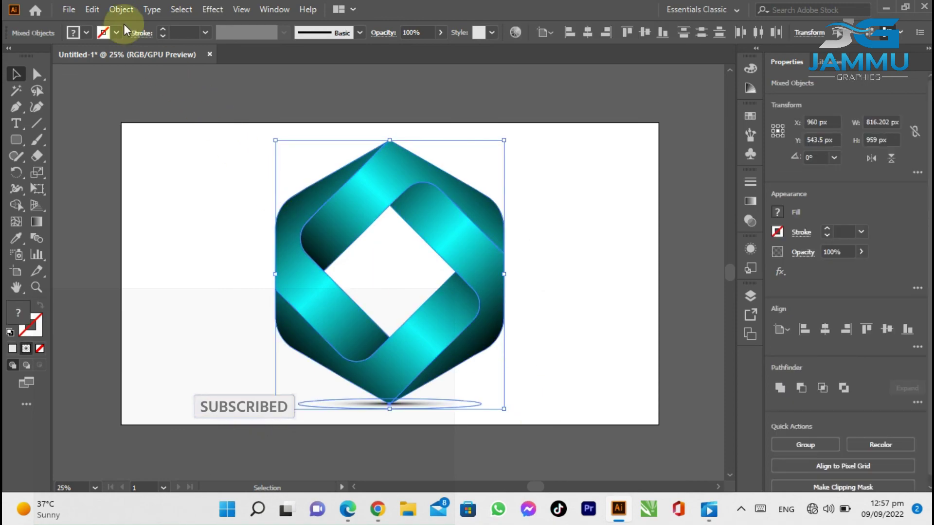
{"action": "left_click", "coordinate": [92, 9]}
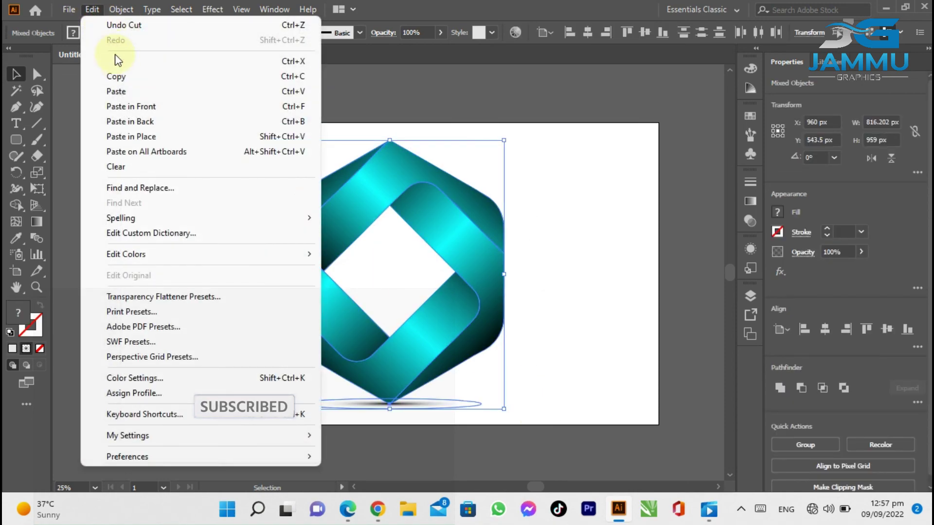
{"action": "left_click", "coordinate": [140, 122]}
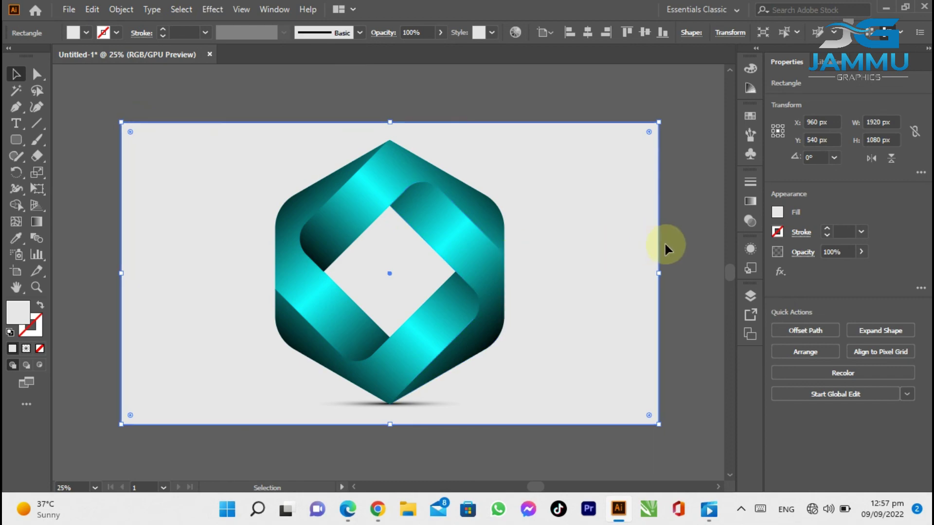
{"action": "left_click", "coordinate": [664, 242]}
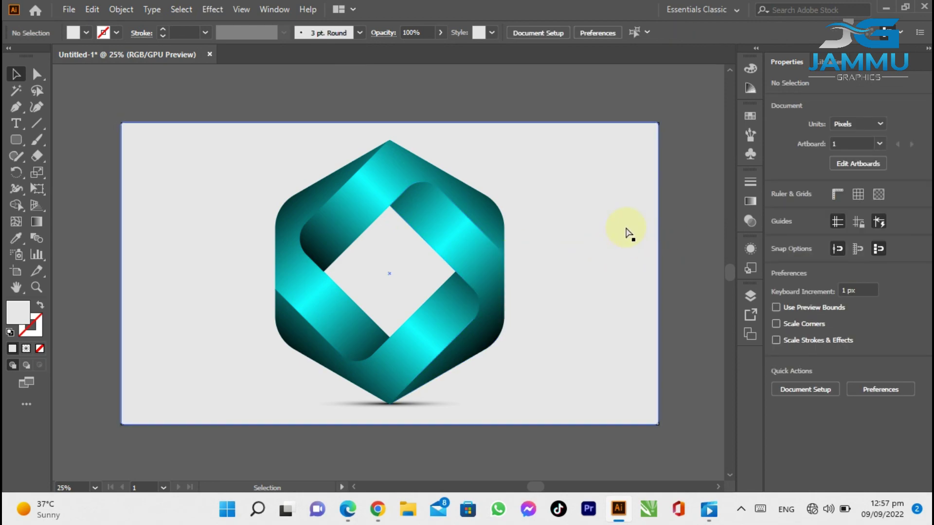
{"action": "key", "text": "ctrl+0"}
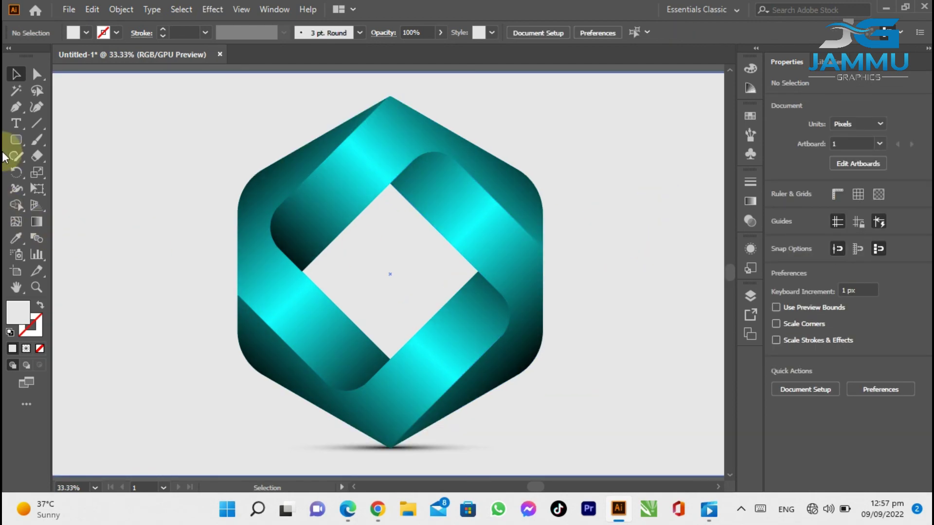